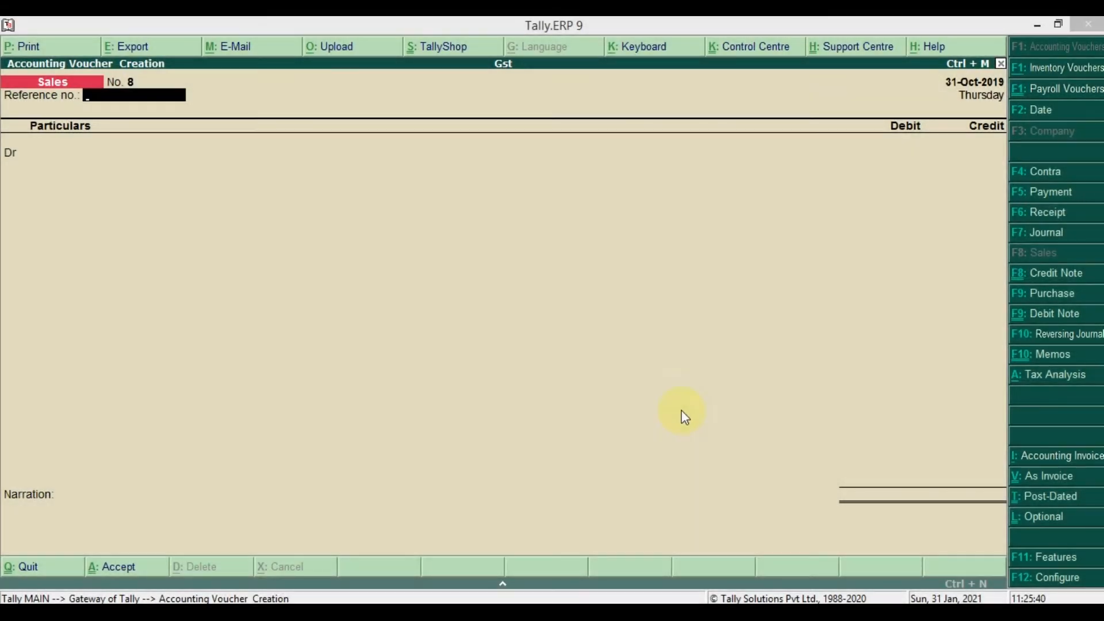
- Review the party balances and entries in sales voucher 7 and purchase voucher 19
key(Return)
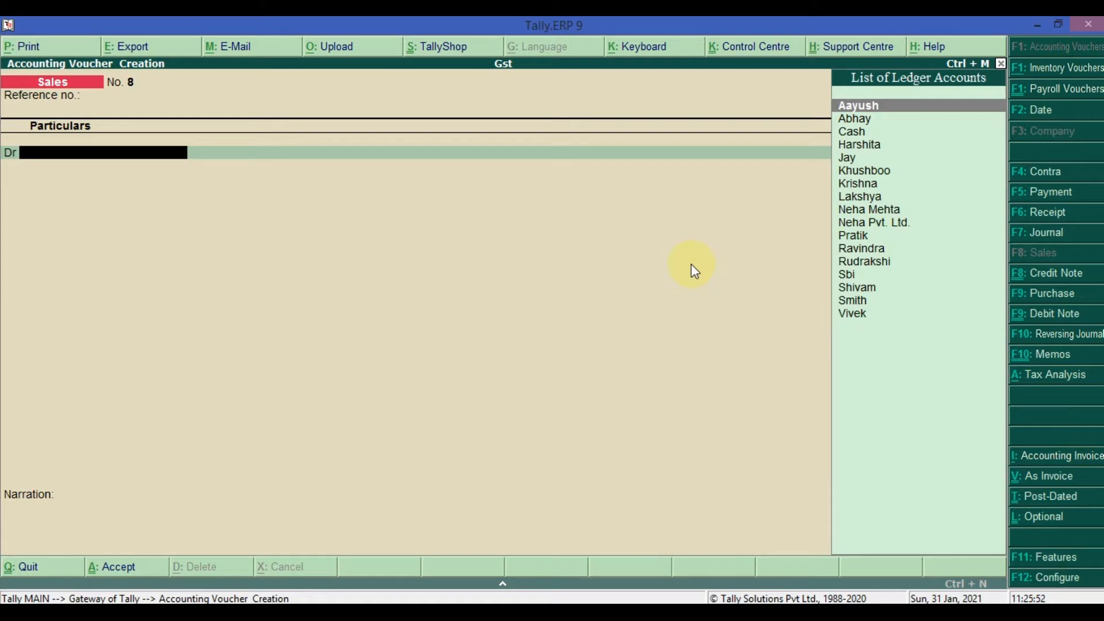
key(Page_Up)
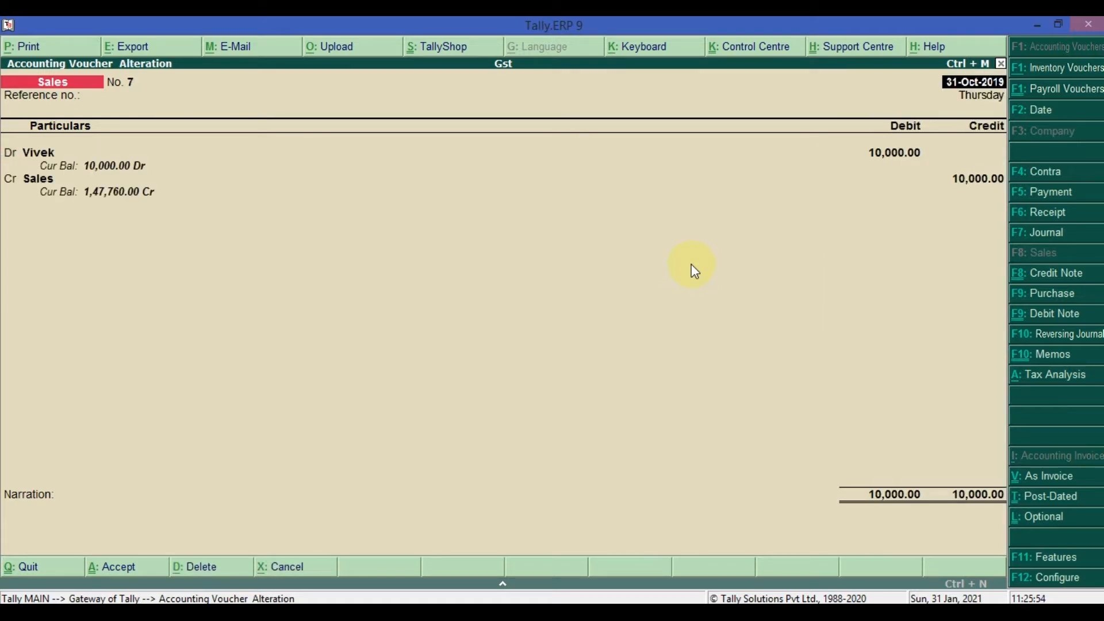
key(Page_Up)
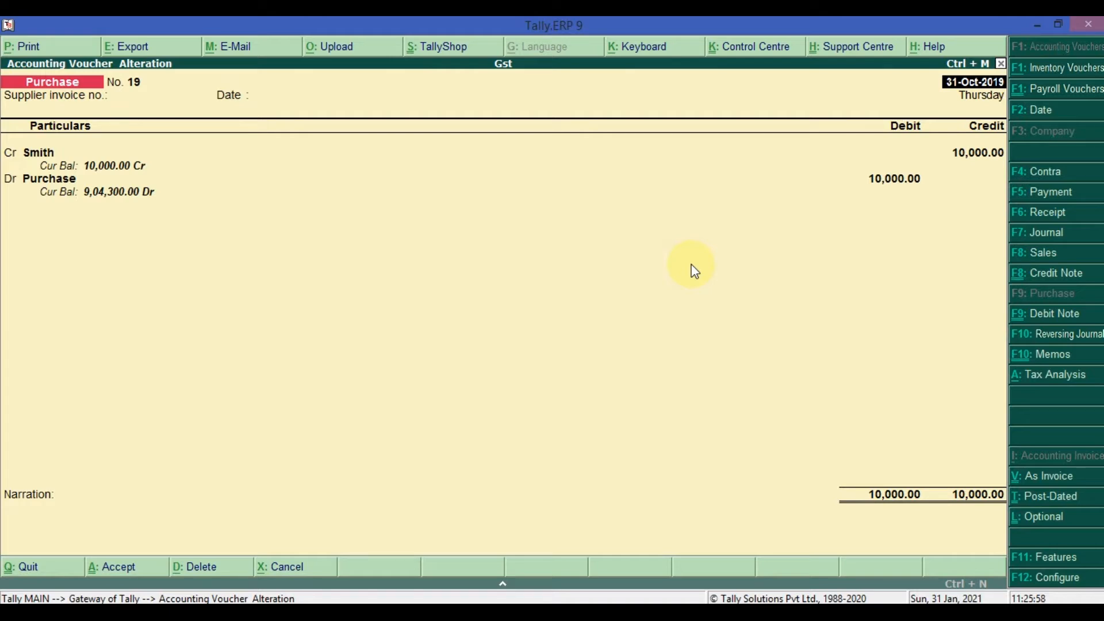
key(Page_Down)
key(Page_Up)
key(Page_Down)
key(Page_Down)
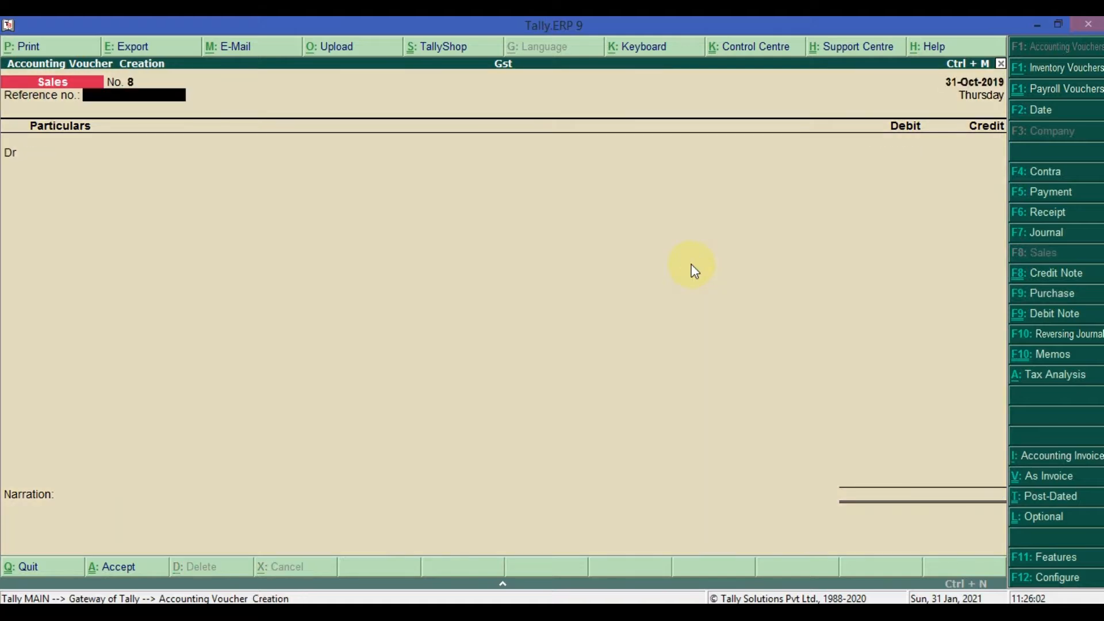
key(Page_Up)
key(Page_Up)
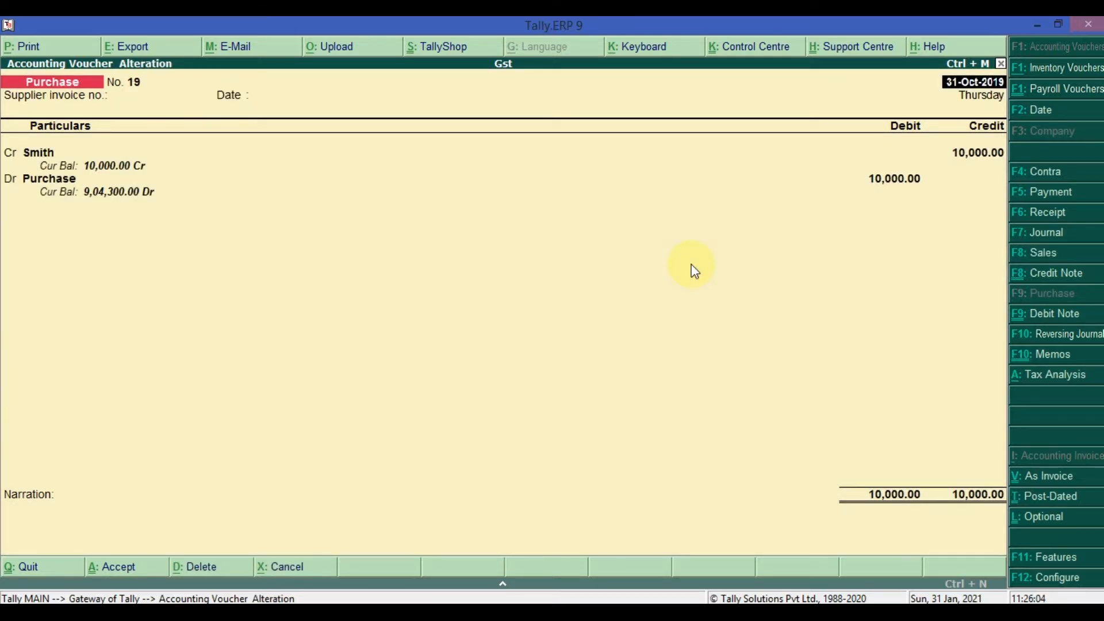
key(Page_Down)
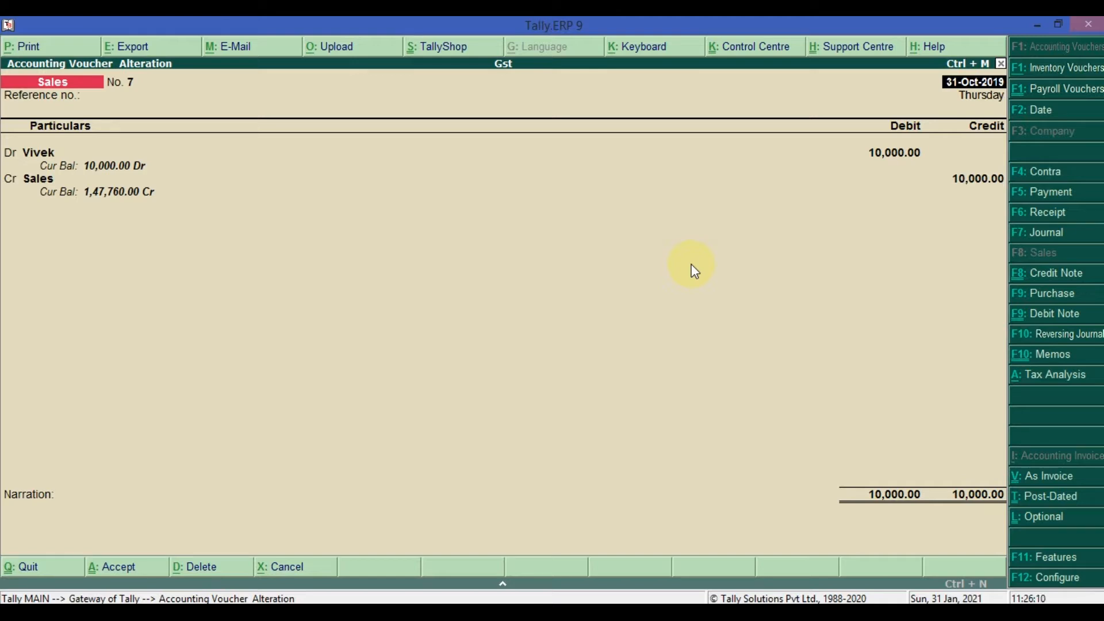
key(Page_Down)
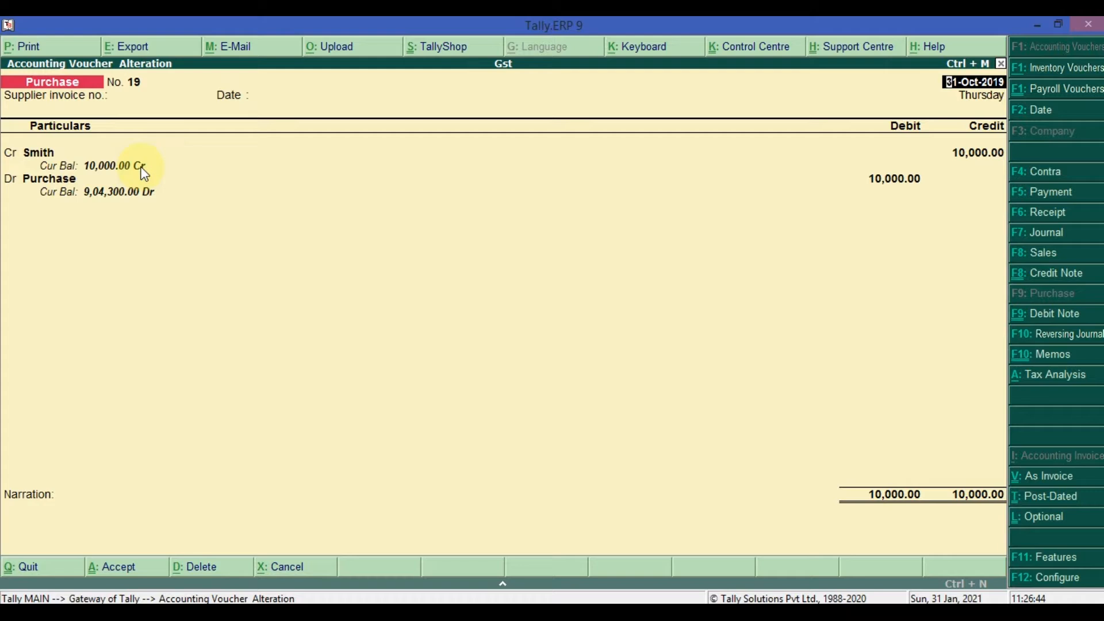
key(Page_Down)
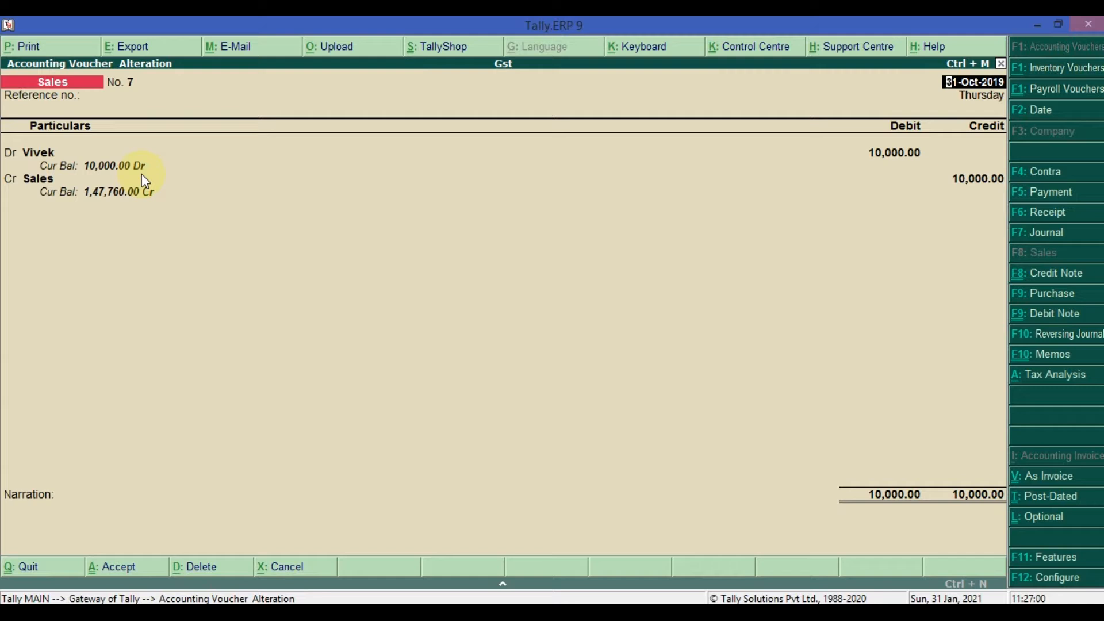
key(Escape)
key(y)
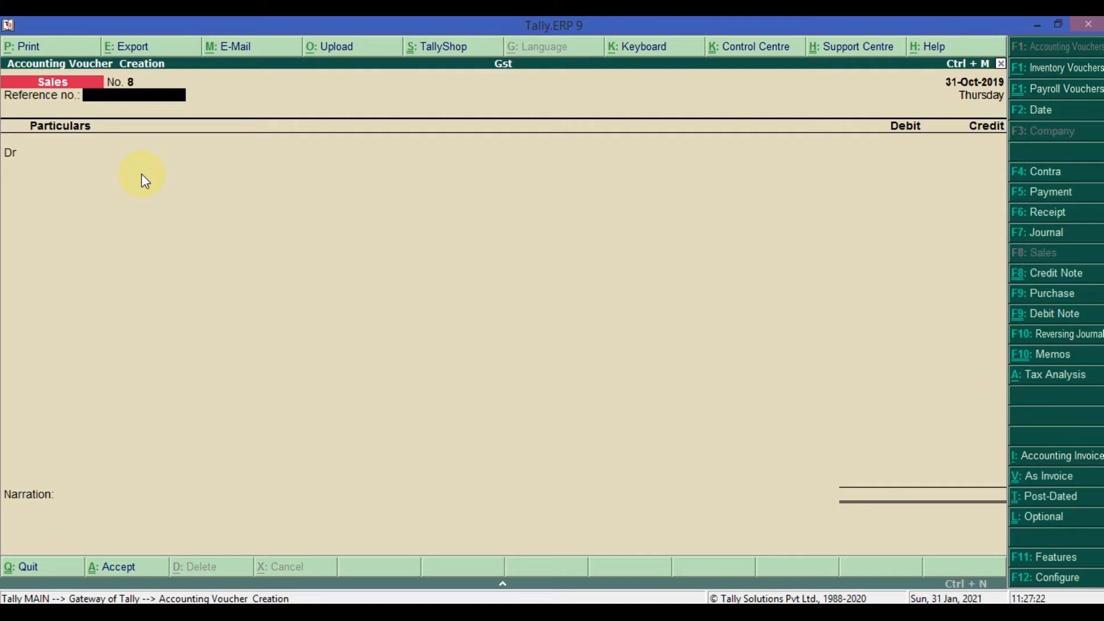
key(Page_Up)
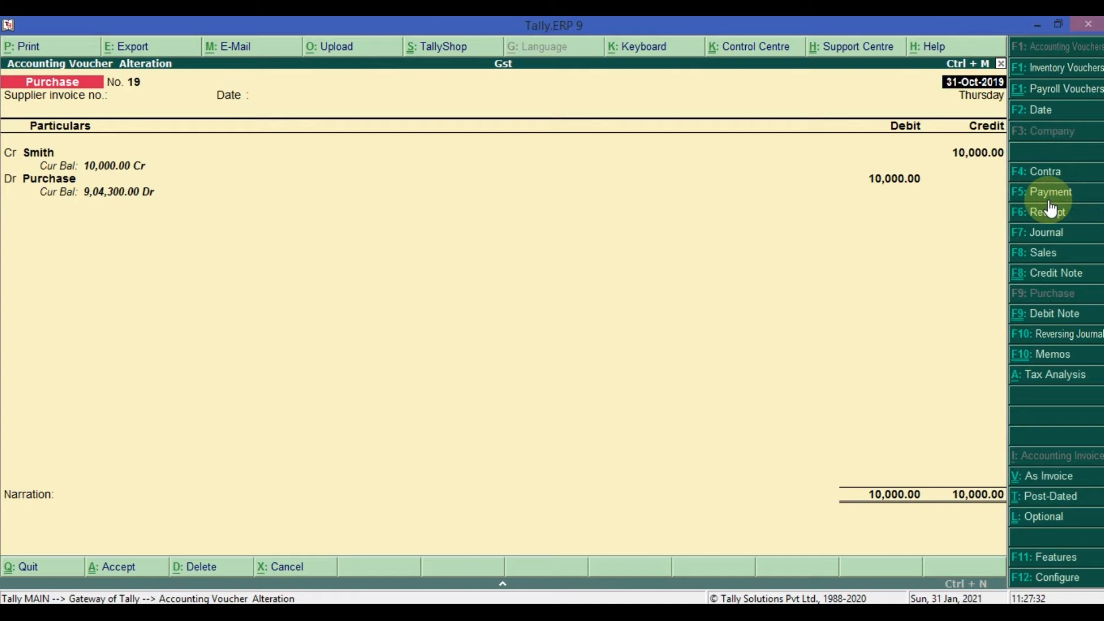
key(Escape)
key(Return)
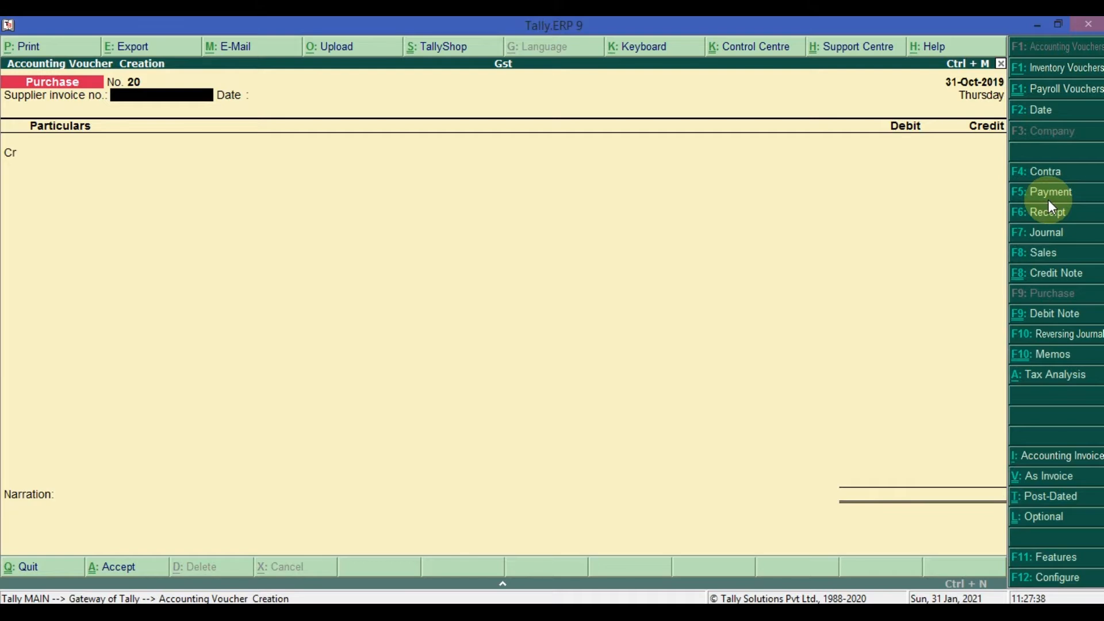
click(1049, 199)
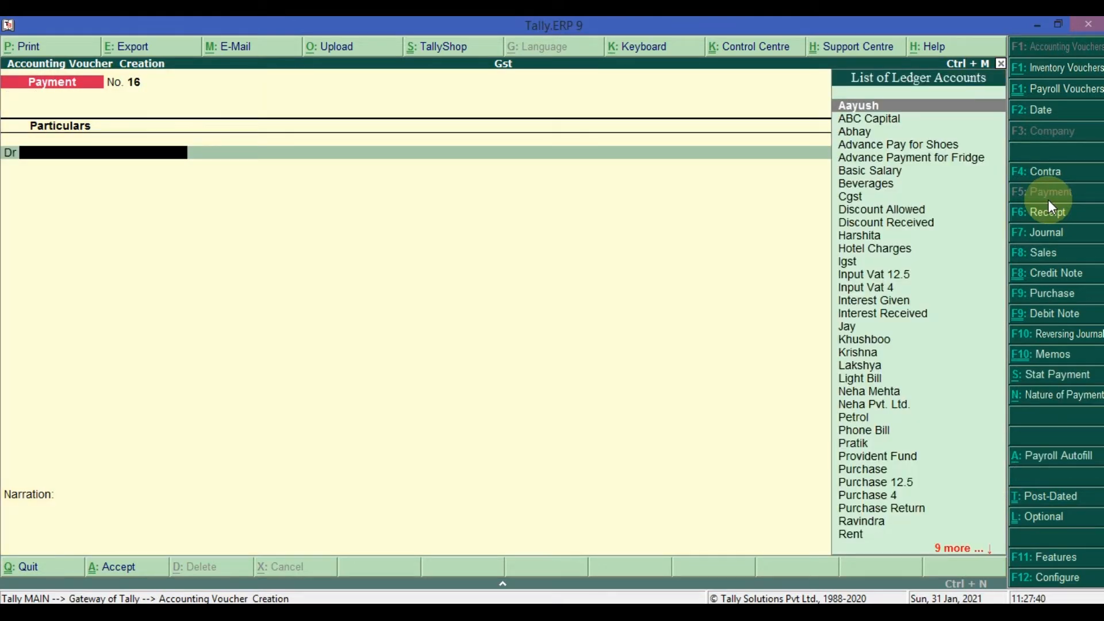
key(Down)
key(Down)
key(Down)
key(Down)
key(Down)
key(Down)
key(Down)
key(Down)
key(Down)
key(Down)
key(Down)
key(Down)
key(Down)
key(Down)
key(Down)
key(Down)
key(Down)
key(Down)
key(Down)
key(Down)
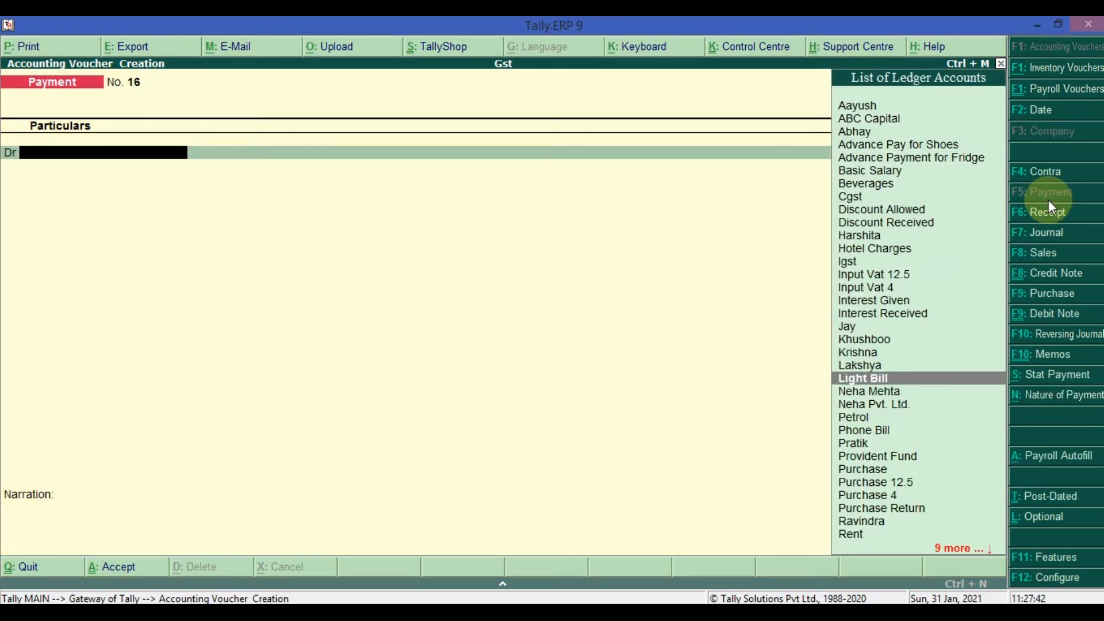
key(Down)
key(Down)
key(Down)
key(Down)
key(Down)
key(Down)
key(Down)
key(Down)
key(Down)
key(Down)
key(Down)
key(Down)
key(Down)
key(Down)
key(Down)
key(Down)
key(Down)
key(Down)
key(Down)
key(Down)
key(Up)
key(Up)
key(Up)
key(Up)
key(Up)
key(Up)
key(Up)
key(Up)
key(Up)
key(Up)
key(Up)
key(Up)
key(Up)
key(Up)
key(Up)
key(Up)
key(Up)
key(Up)
key(Up)
key(Up)
key(Up)
key(Up)
key(Up)
key(Up)
key(Up)
key(Up)
key(Up)
key(Up)
key(Up)
key(Up)
key(Up)
key(Up)
key(Up)
key(Down)
key(Down)
key(Down)
key(Down)
key(Down)
key(Down)
key(Down)
key(Down)
key(Down)
key(Down)
key(Down)
key(Down)
key(Down)
key(Down)
key(Down)
key(Down)
key(Down)
key(Down)
key(Down)
key(Down)
key(Down)
key(Down)
key(Down)
key(Down)
key(Up)
key(Up)
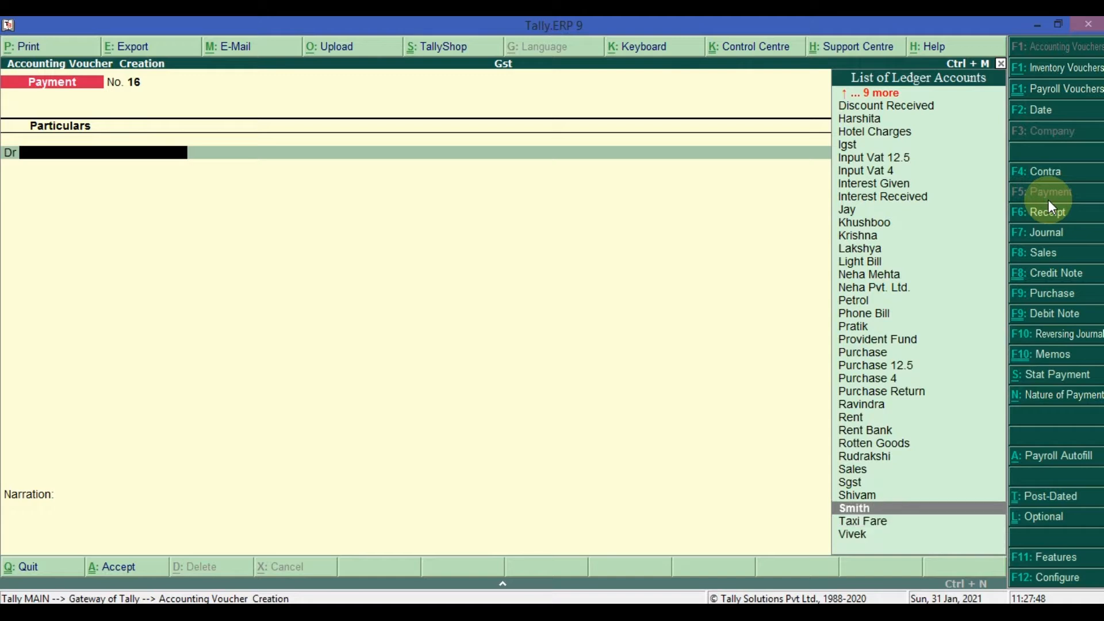
key(Return)
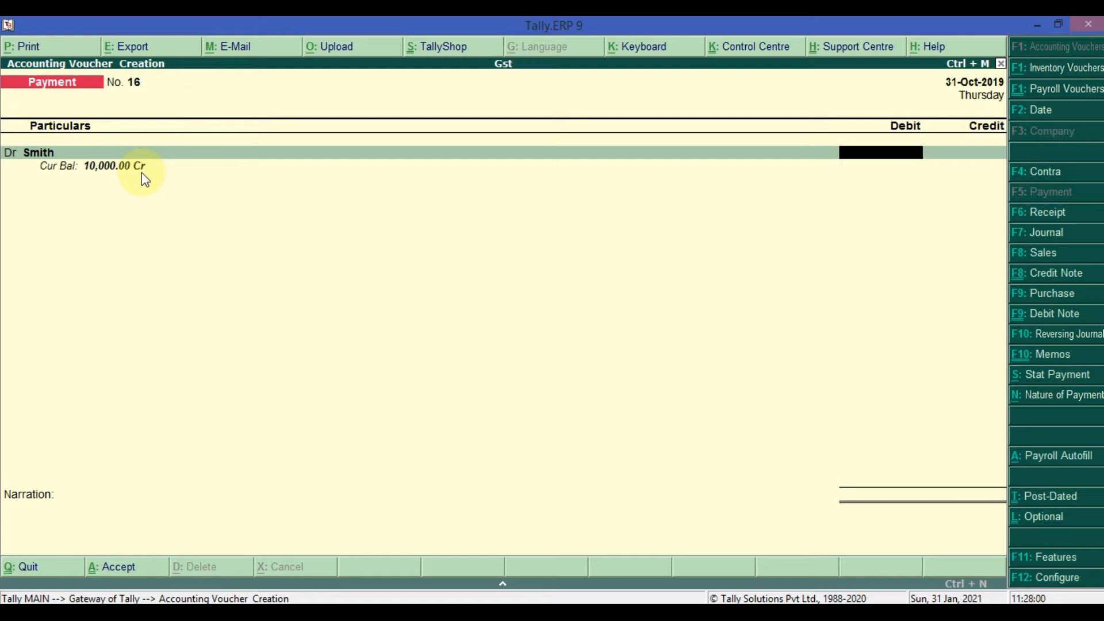
text(5000)
key(BackSpace)
key(BackSpace)
key(BackSpace)
key(BackSpace)
key(BackSpace)
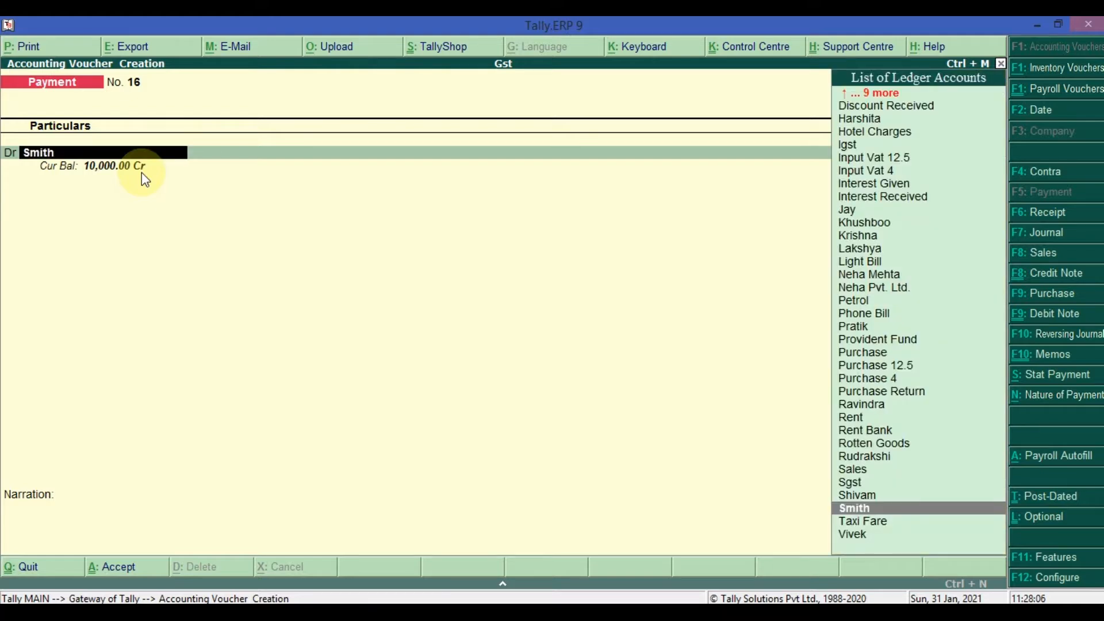
key(Escape)
key(y)
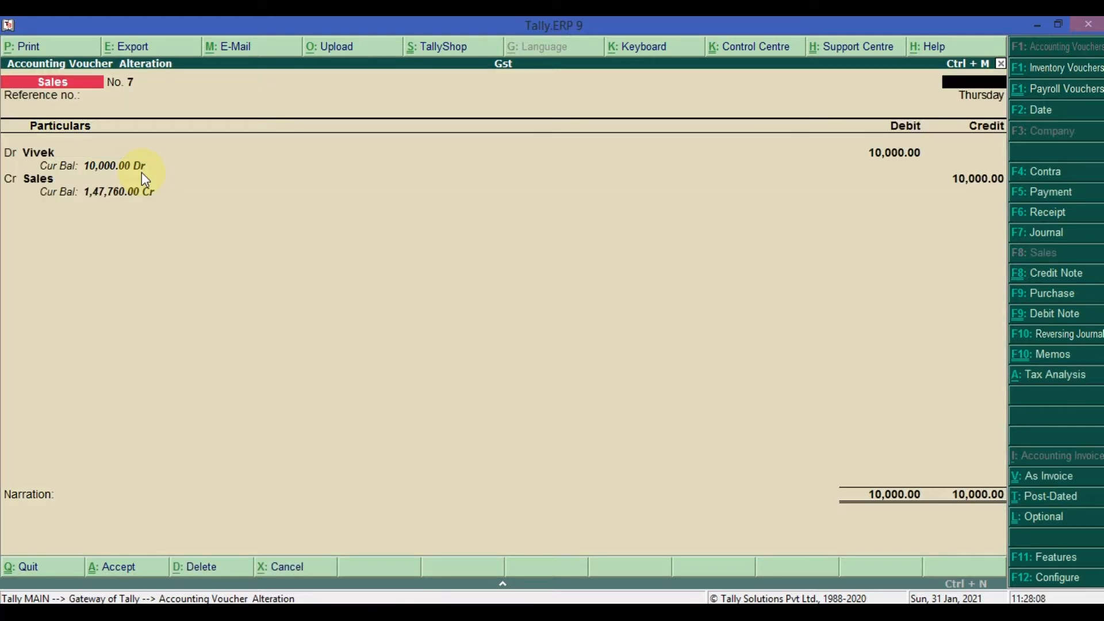
key(Escape)
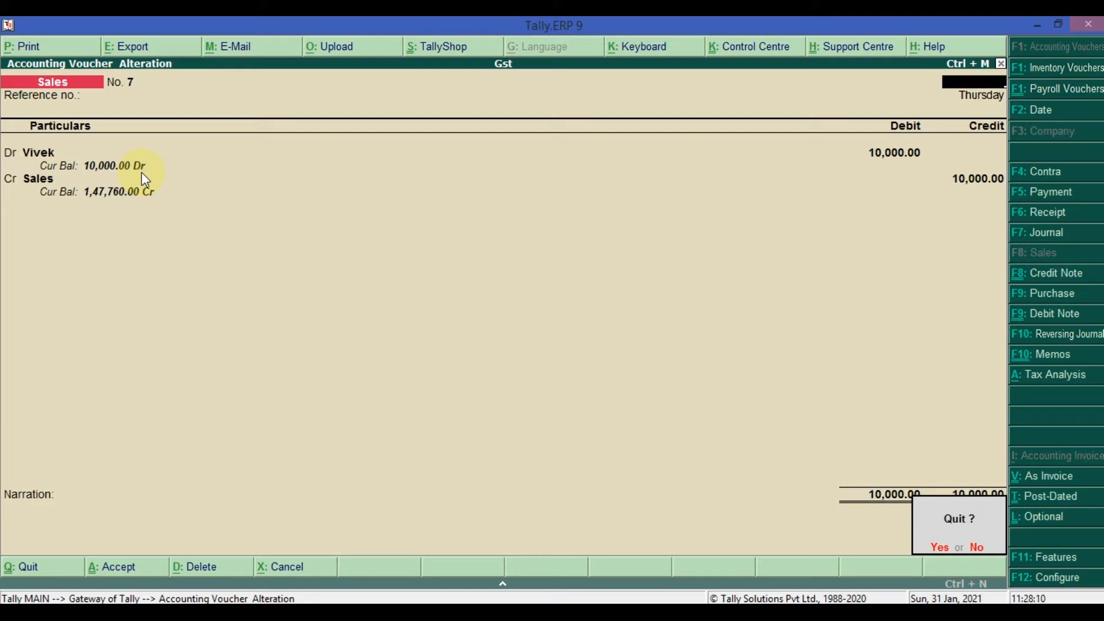
key(y)
key(Escape)
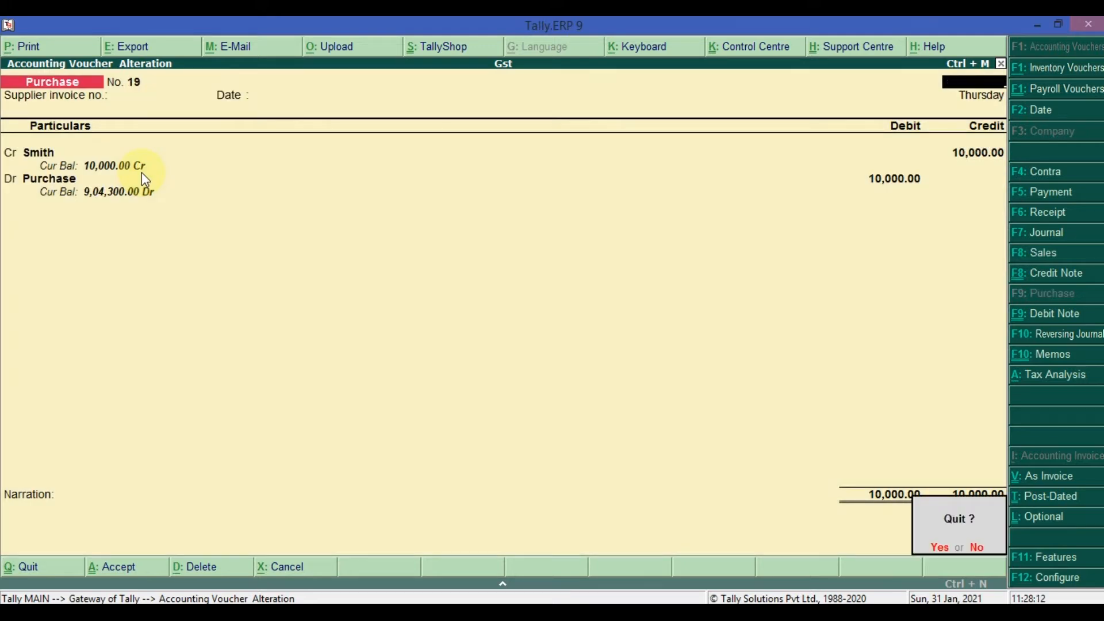
key(y)
key(Escape)
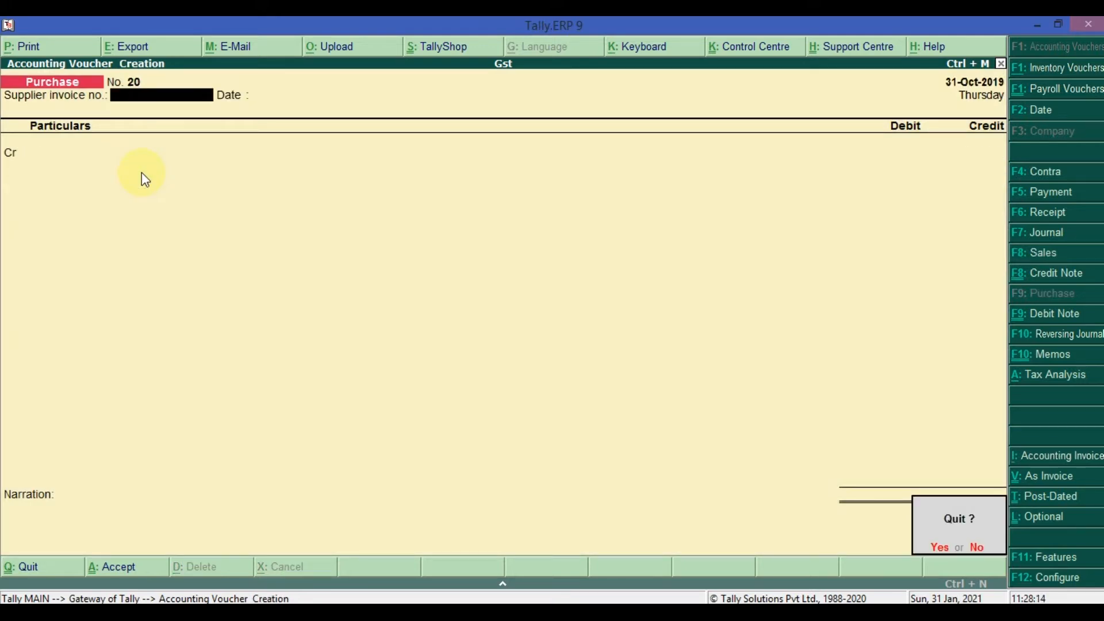
key(n)
key(Escape)
key(y)
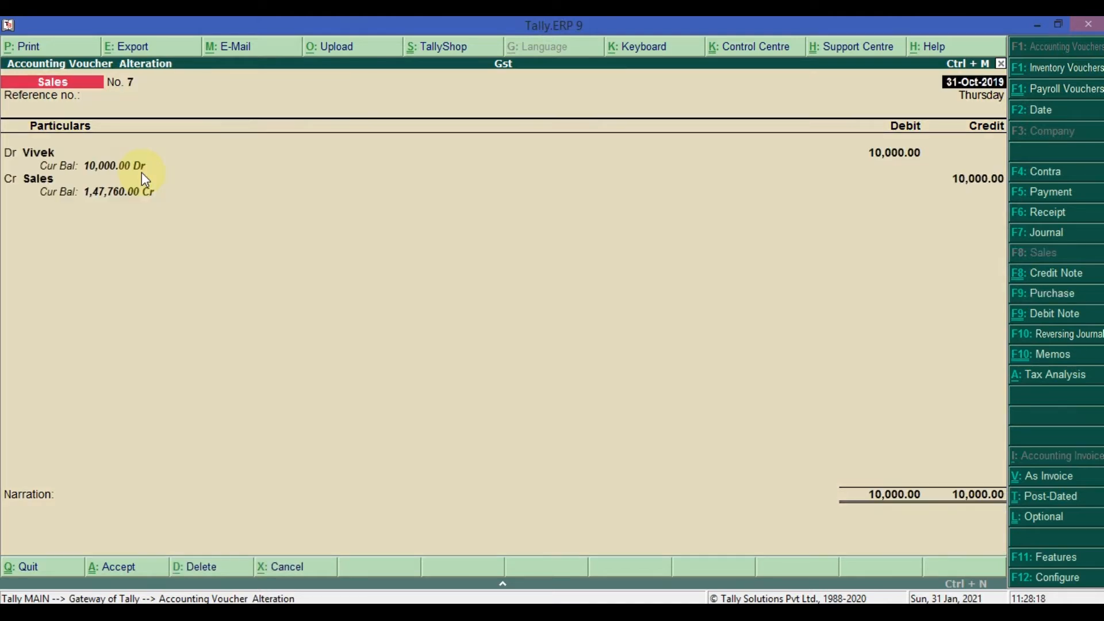
- Alter the supplier's ledger from within purchase voucher 19 to maintain balances bill-by-bill, and save the ledger
key(Page_Up)
key(Return)
key(Return)
key(Return)
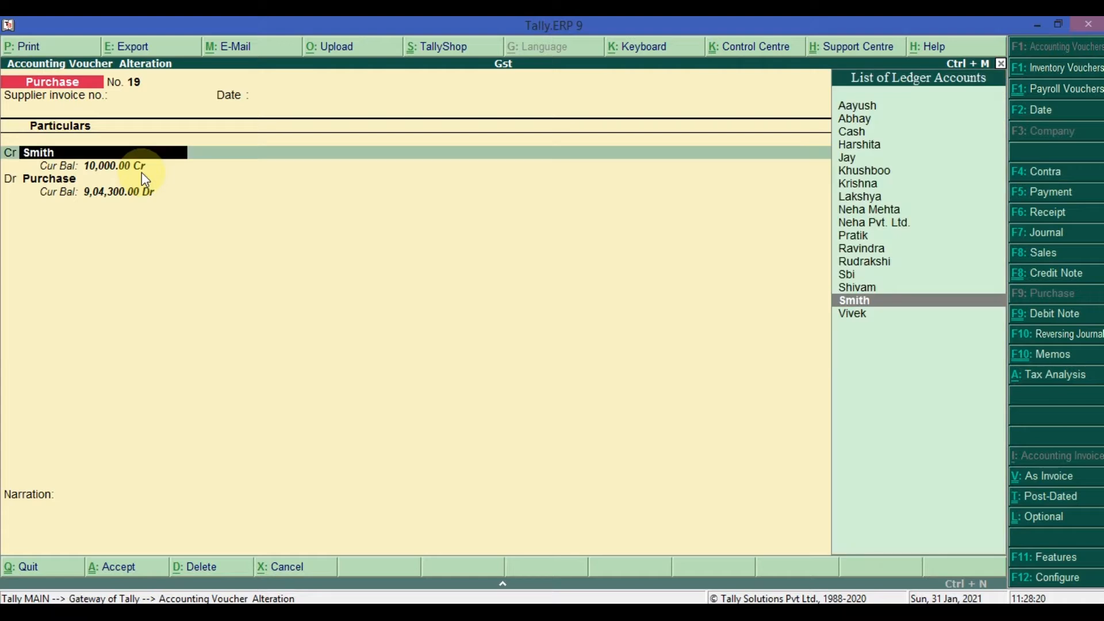
key(ctrl+Return)
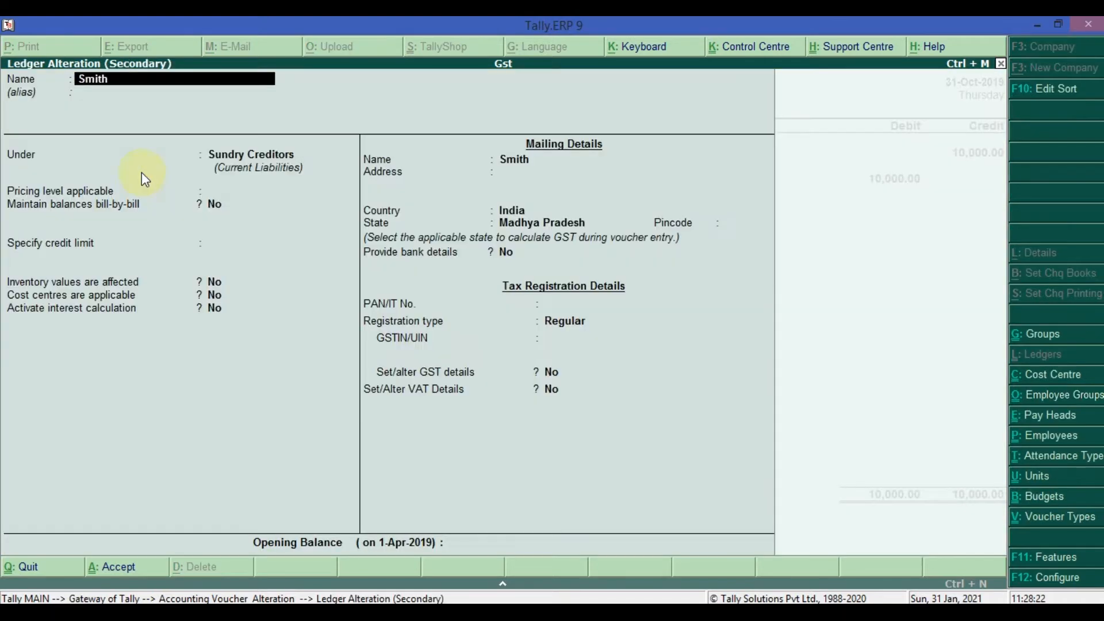
key(Return)
key(Return)
key(Return)
key(Return)
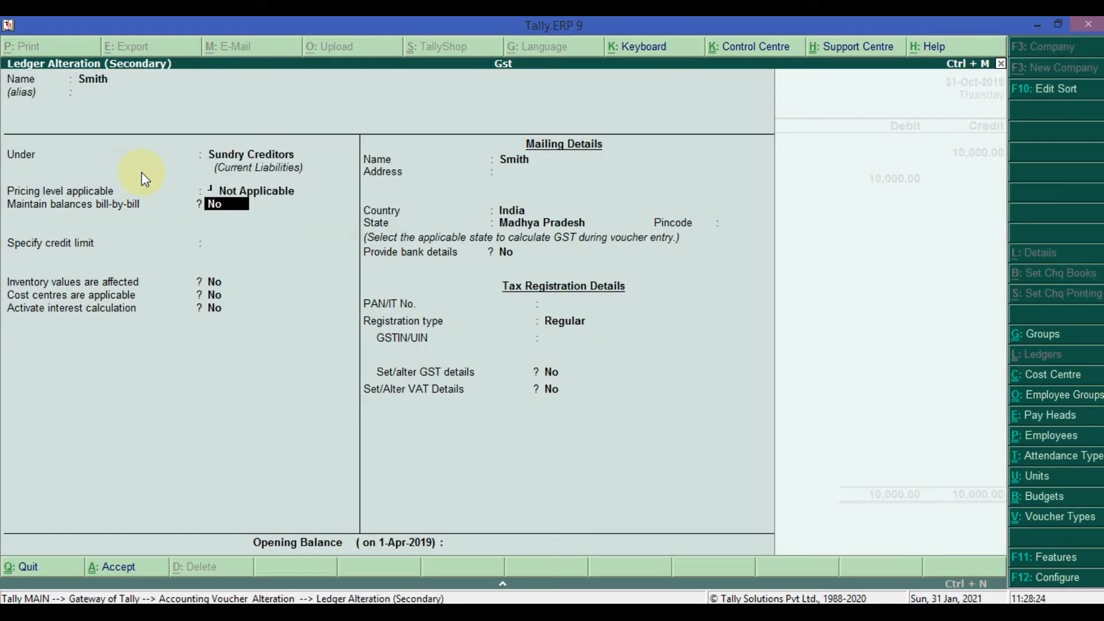
text(y)
key(ctrl+a)
key(ctrl+a)
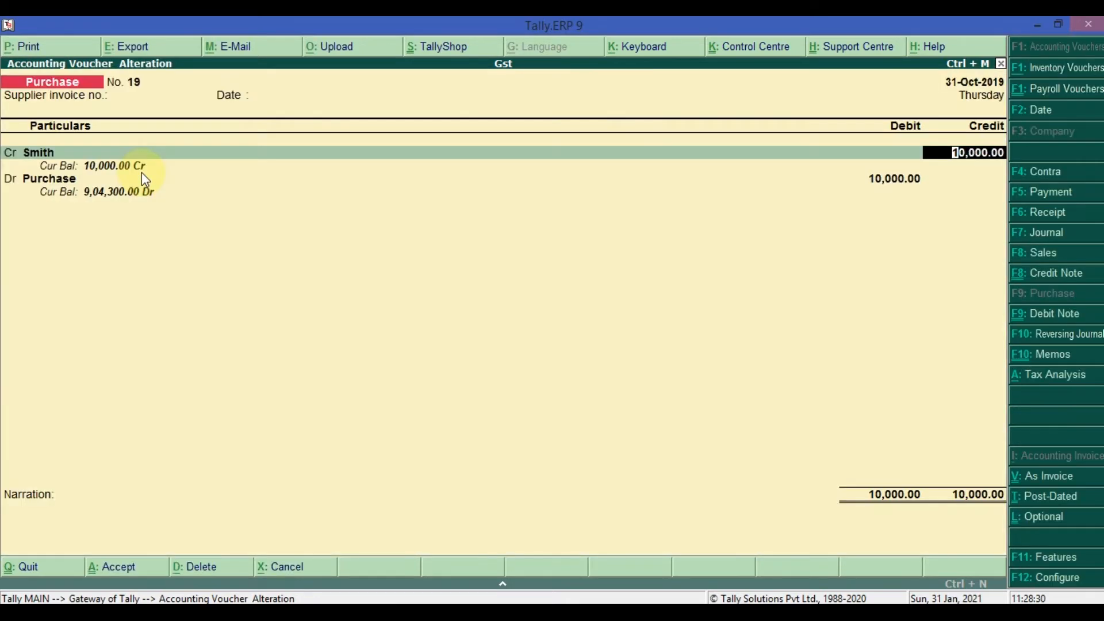
- Allocate the supplier's 10,000.00 credit to a New Ref bill named 19 without a due date
key(Return)
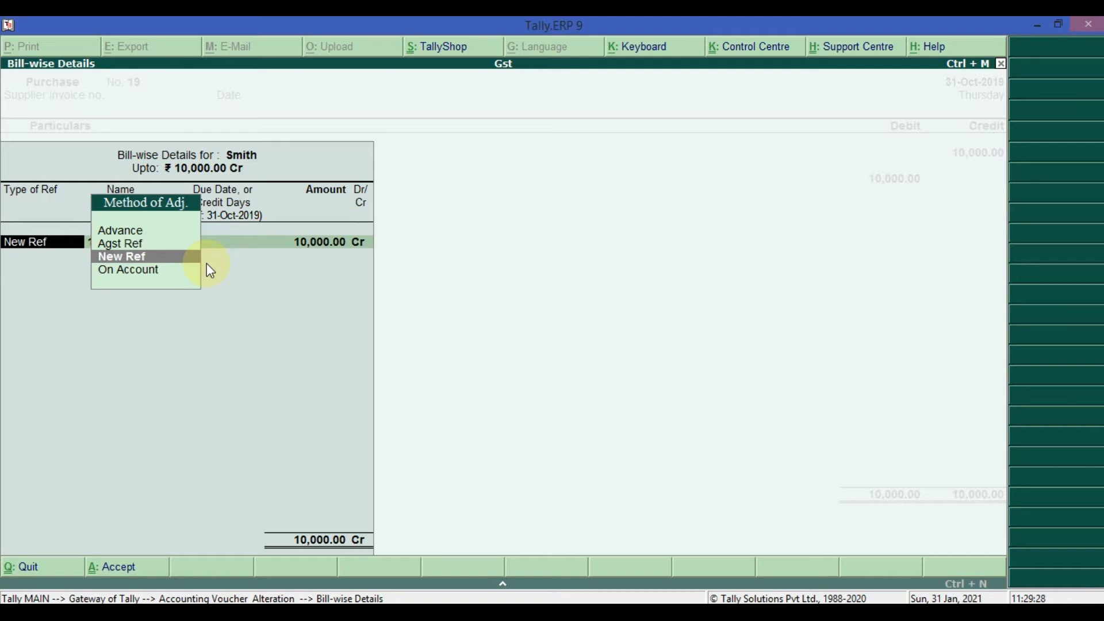
key(Return)
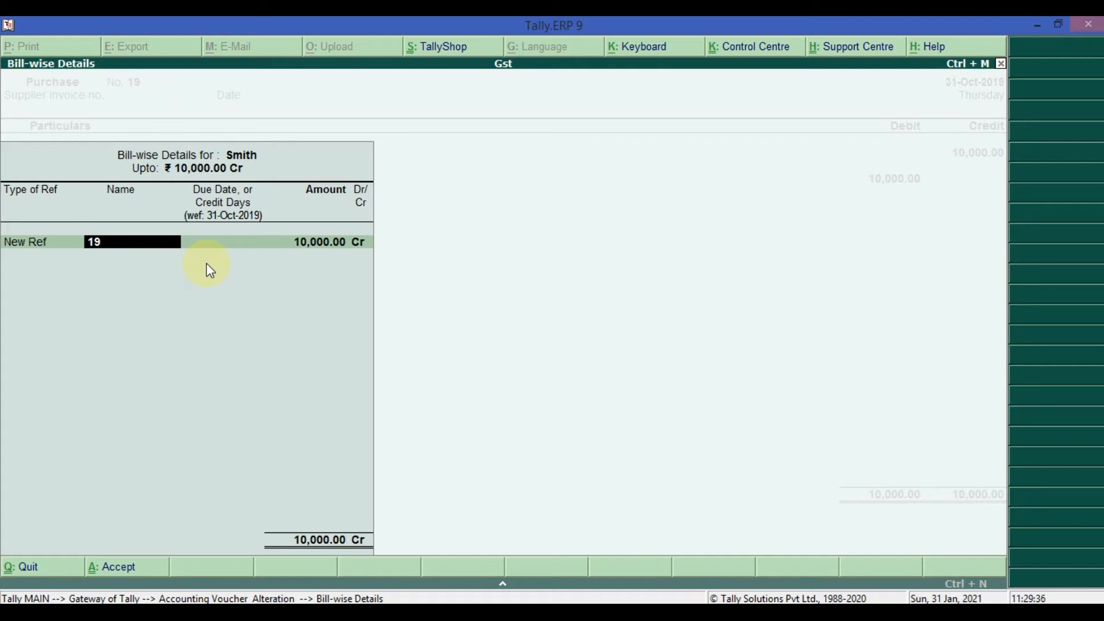
text(Smith)
key(BackSpace)
key(BackSpace)
key(BackSpace)
key(BackSpace)
key(BackSpace)
text(19)
key(Return)
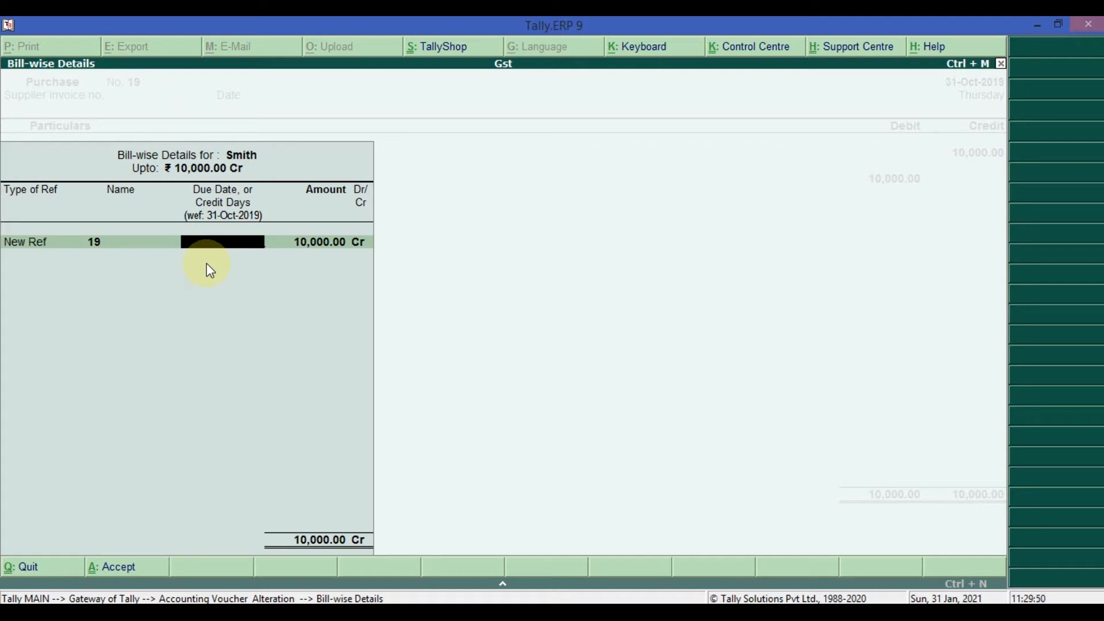
key(Return)
key(Return)
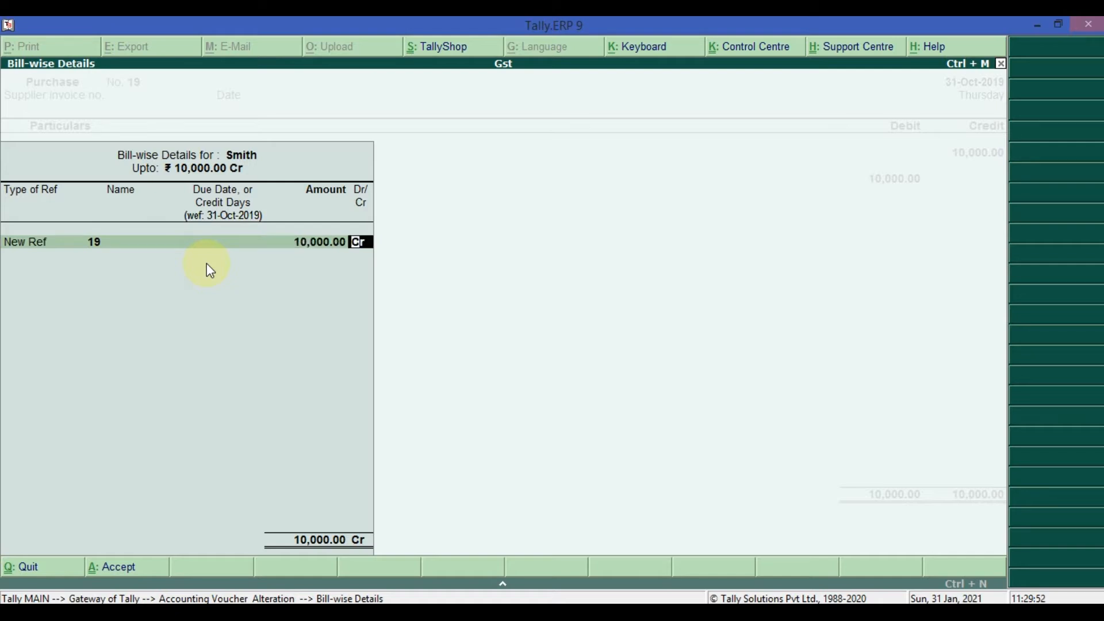
key(Return)
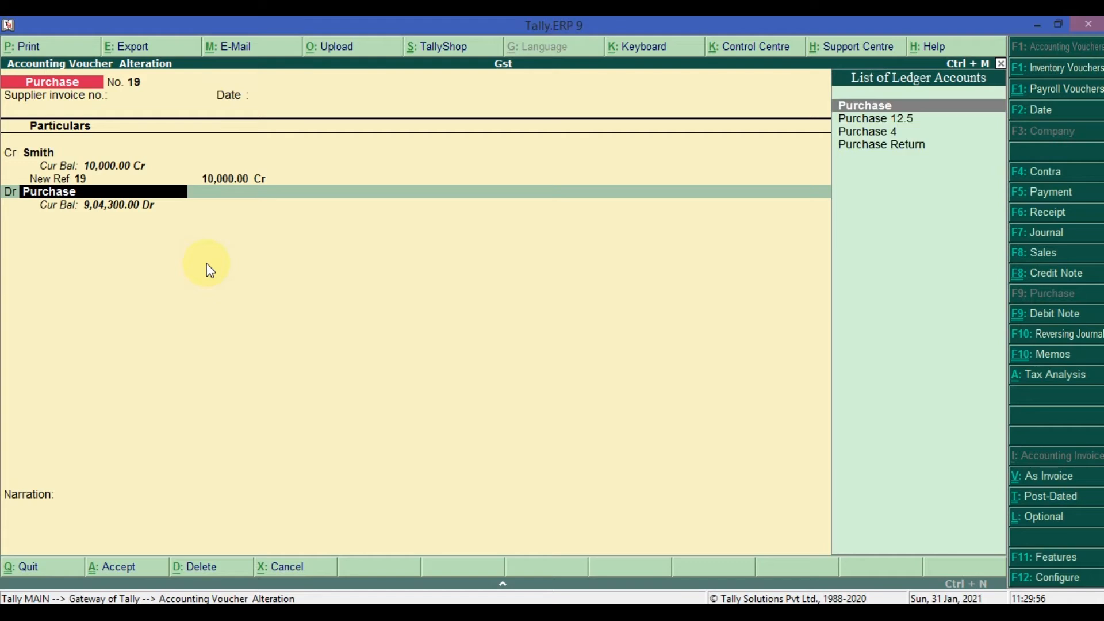
- Keep the Purchase ledger and its 10,000.00 debit, leave the narration blank and save the altered purchase voucher
key(Return)
key(Return)
key(Return)
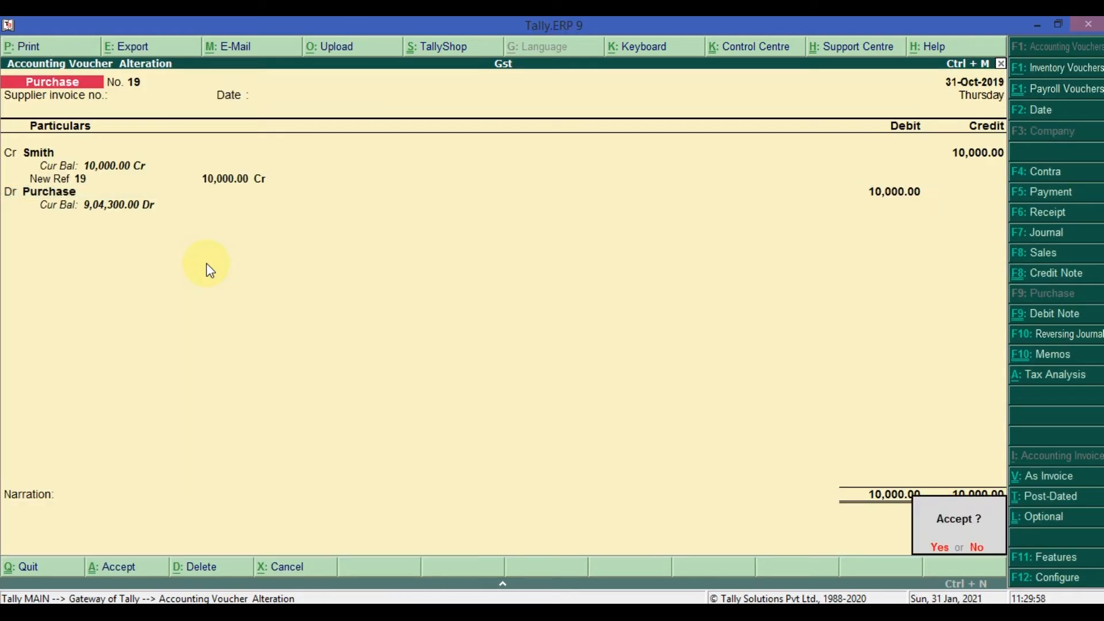
key(Return)
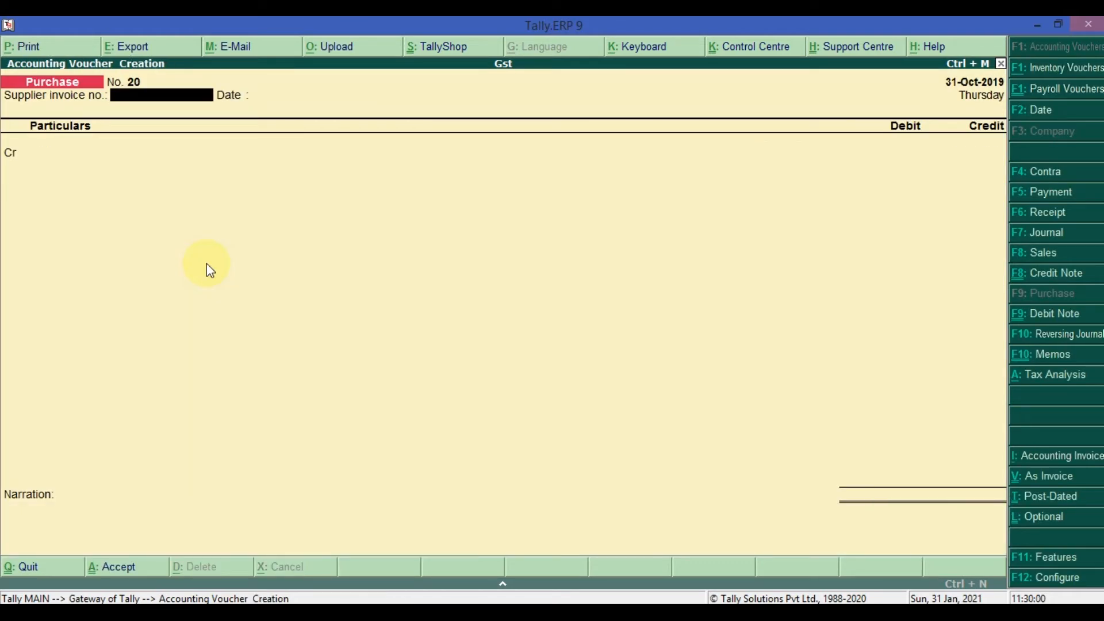
- Start a payment voucher and choose the same supplier's ledger as the debit account
click(1043, 199)
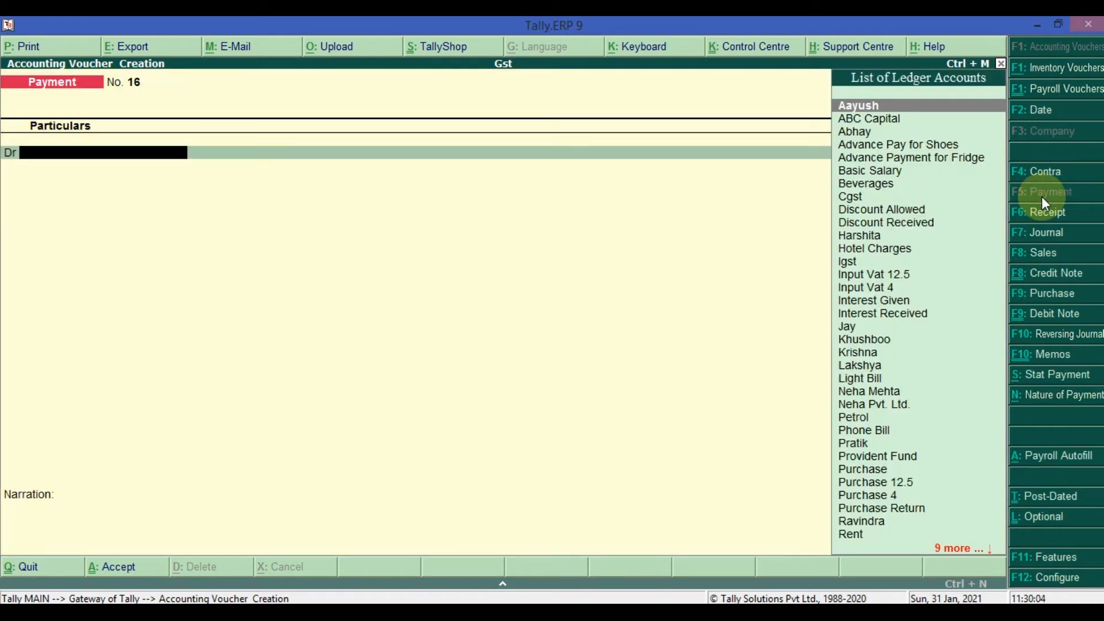
text(S)
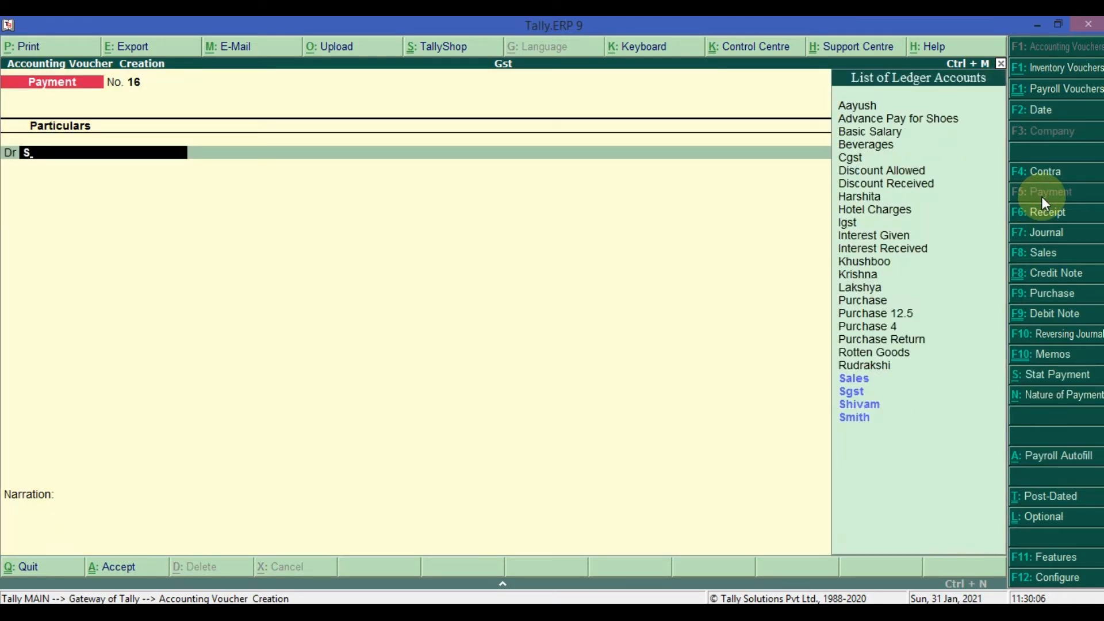
key(Down)
key(Down)
key(Down)
key(Return)
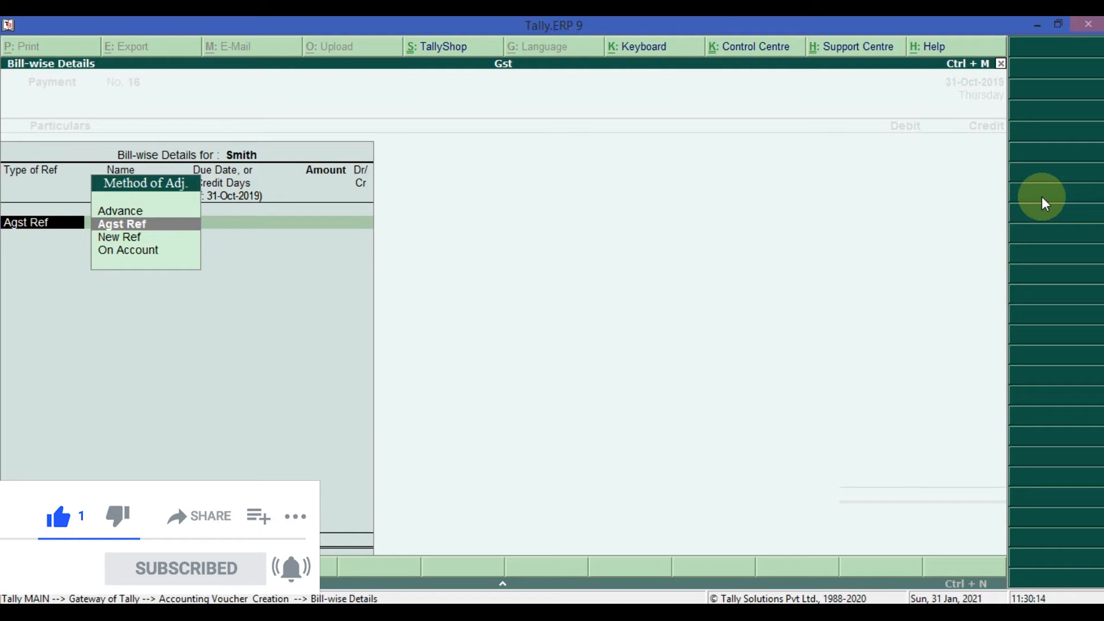
- Allocate the payment's 10,000.00 debit for the supplier as Agst Ref to pending bill 19
key(Down)
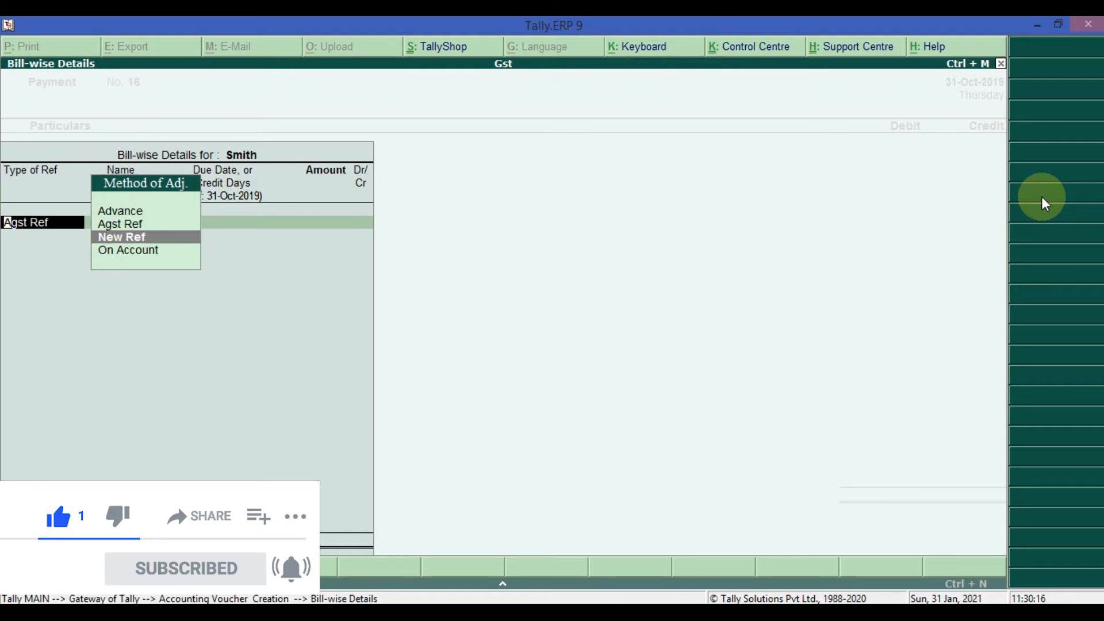
key(Up)
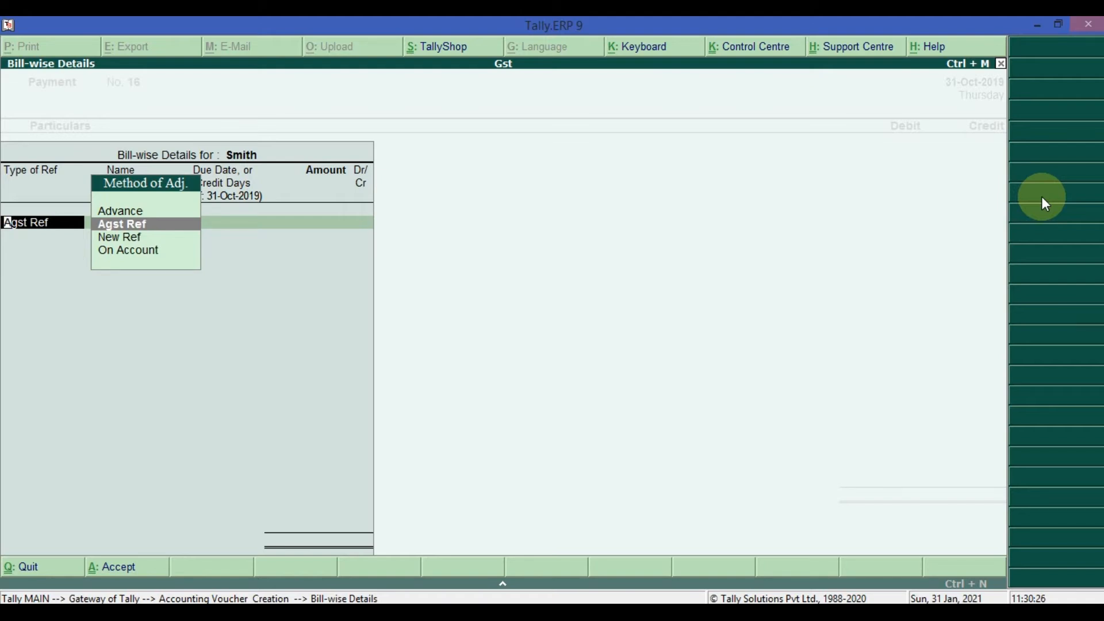
key(Return)
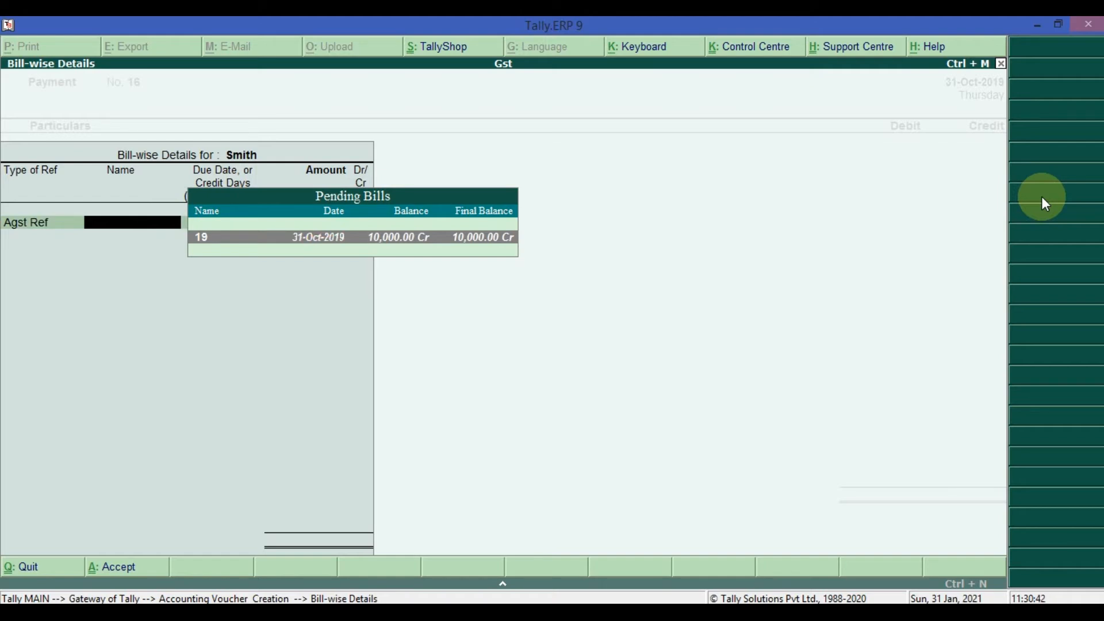
key(Return)
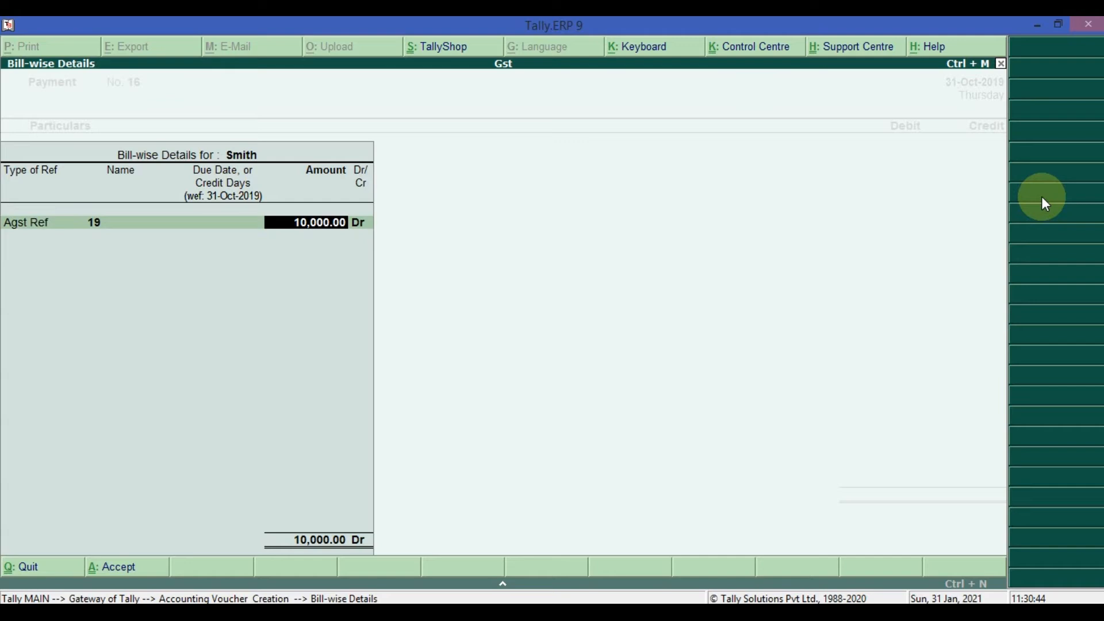
key(Return)
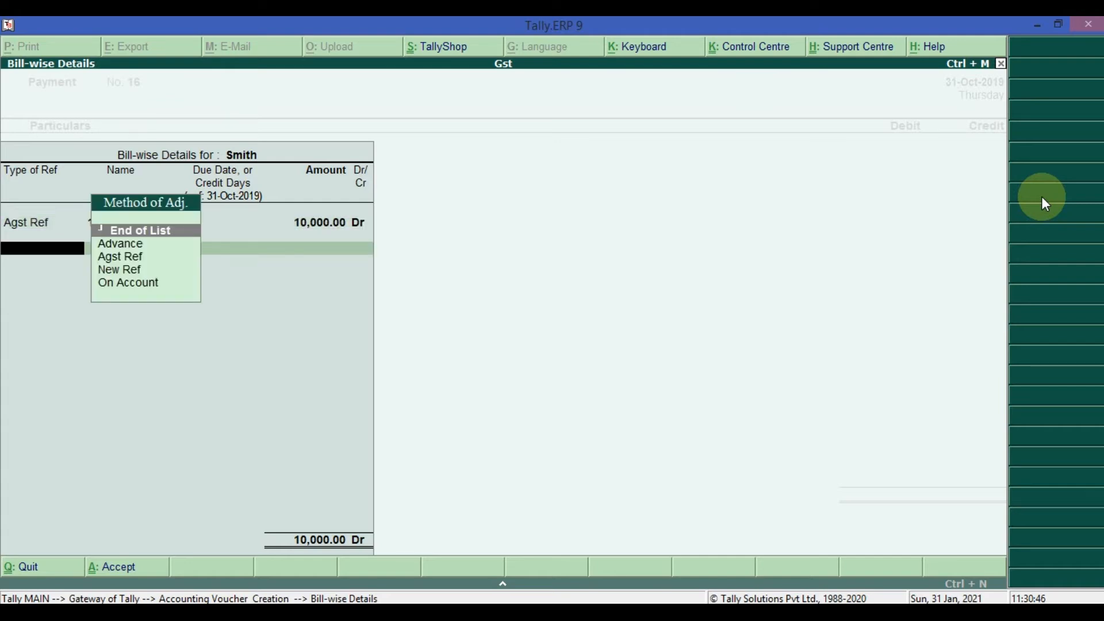
key(Return)
key(Return)
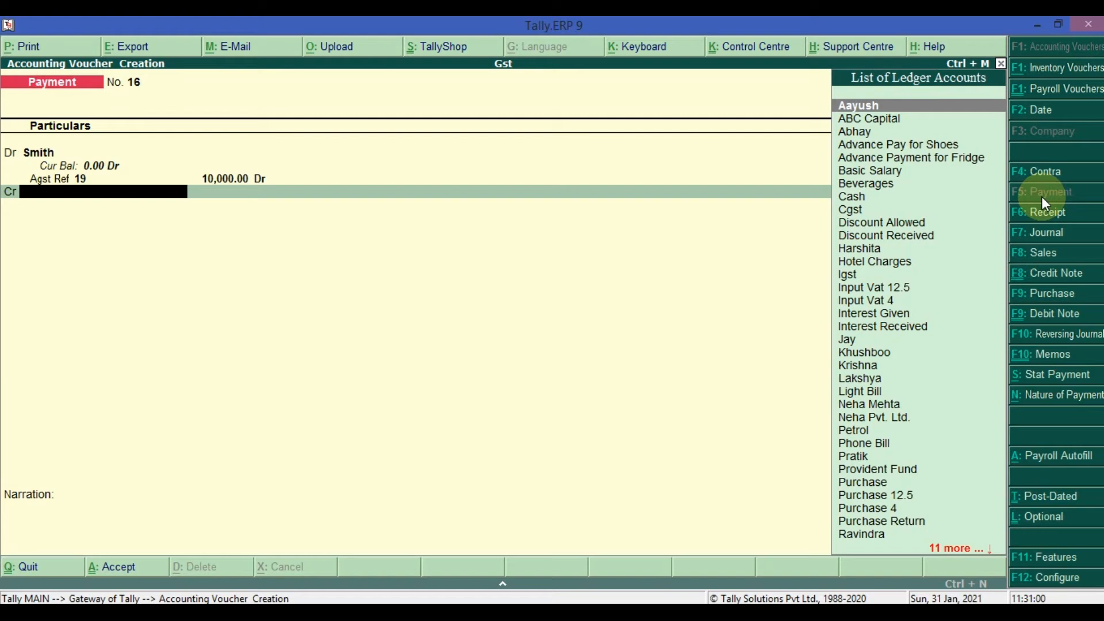
- Choose the Cash ledger as the payment voucher's credit account
key(Down)
key(Down)
key(Down)
key(Down)
key(Down)
key(Down)
key(Down)
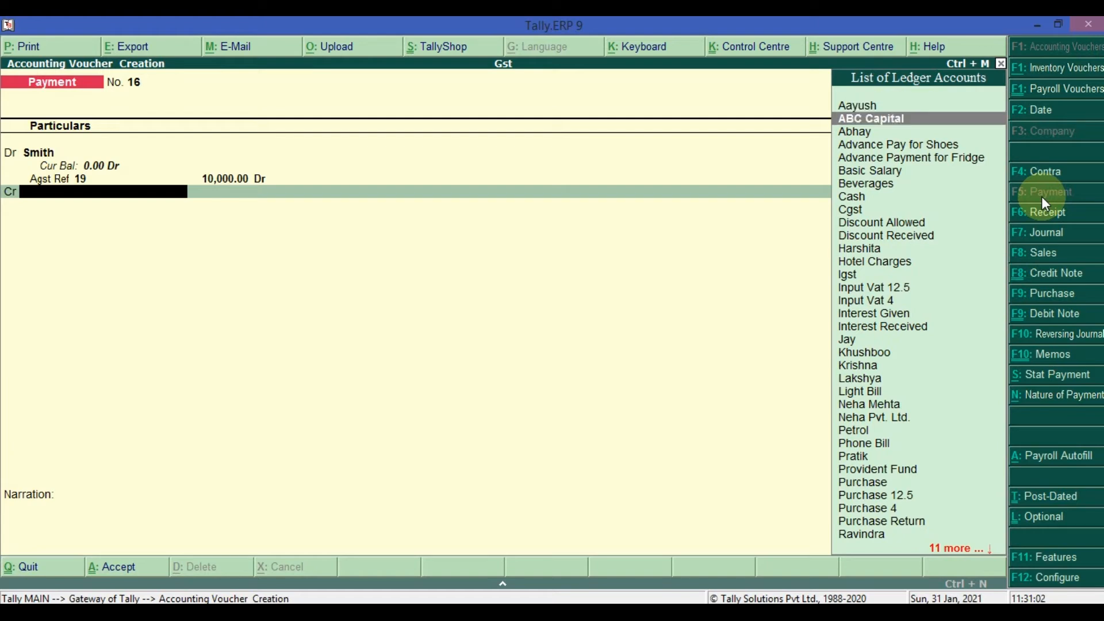
key(Down)
key(Down)
key(Down)
key(Down)
key(Down)
key(Down)
key(Down)
key(Down)
key(Down)
key(Down)
key(Down)
key(Down)
key(Down)
key(Down)
key(Down)
key(Down)
key(Down)
key(Down)
key(Down)
key(Down)
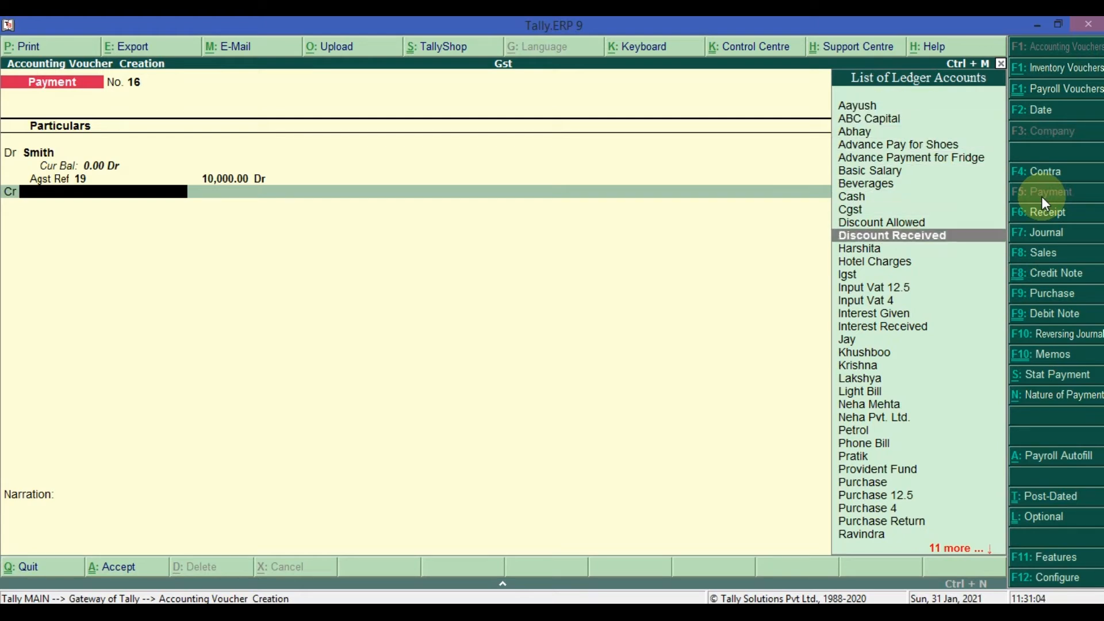
key(Down)
key(Down)
key(Down)
key(Down)
key(Down)
key(Up)
key(Up)
key(Up)
key(Up)
key(Up)
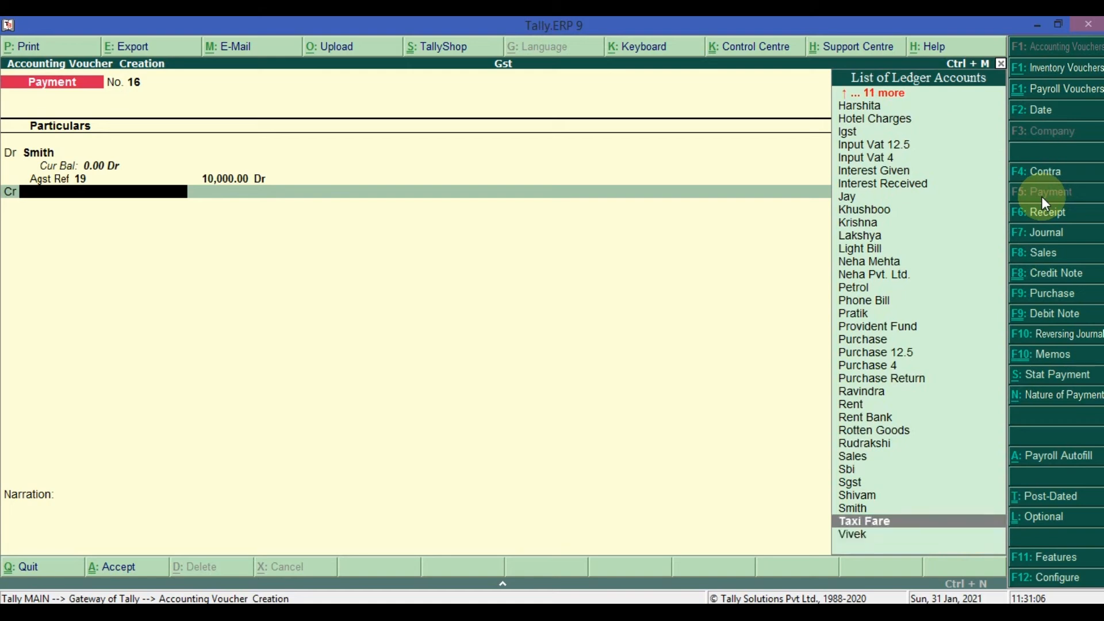
key(Up)
key(Up)
key(Up)
key(Up)
key(Up)
key(Up)
key(Up)
key(Up)
key(Up)
key(Up)
key(Up)
key(Up)
key(Up)
key(Up)
key(Up)
key(Up)
key(Up)
key(Up)
key(Up)
key(Up)
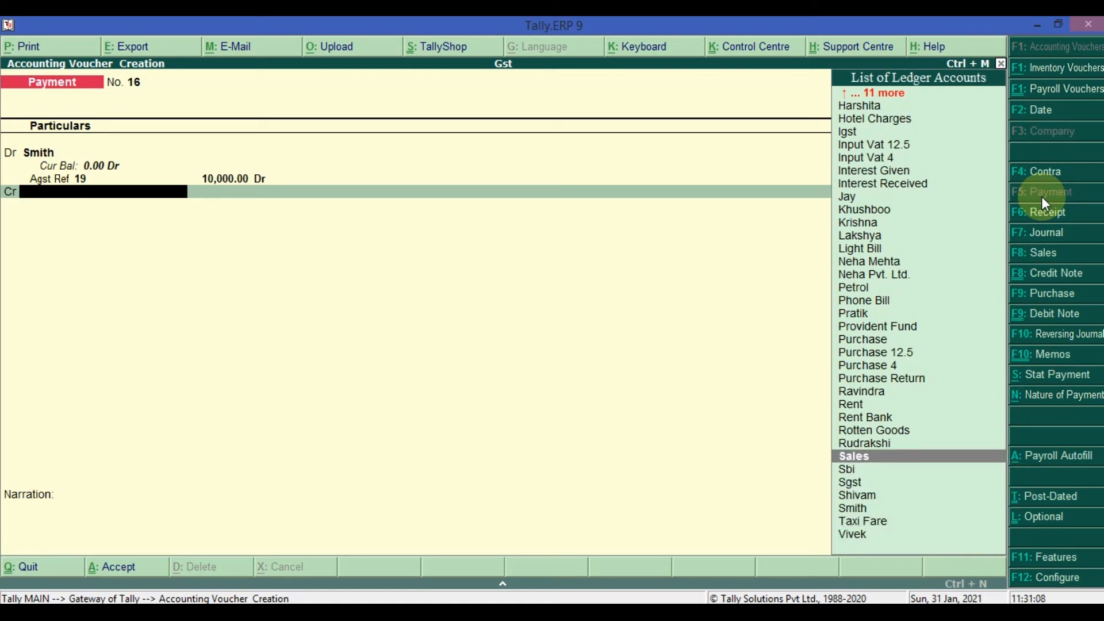
key(Up)
key(Up)
key(Up)
key(Up)
key(Up)
key(Up)
key(Up)
key(Down)
key(Down)
key(Down)
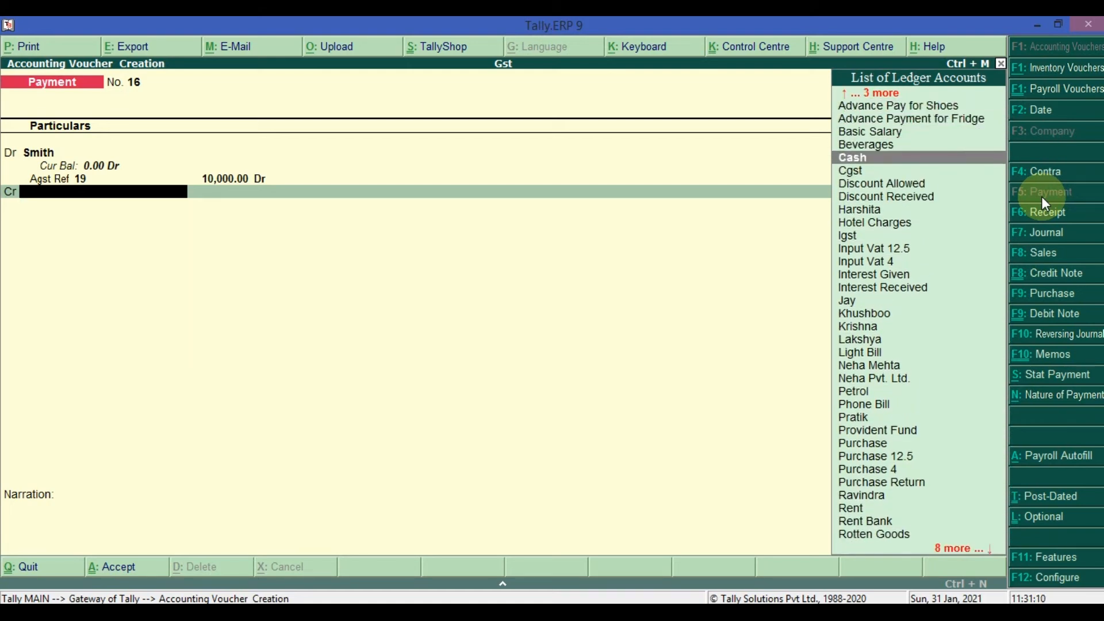
key(Up)
key(Up)
key(Up)
key(Up)
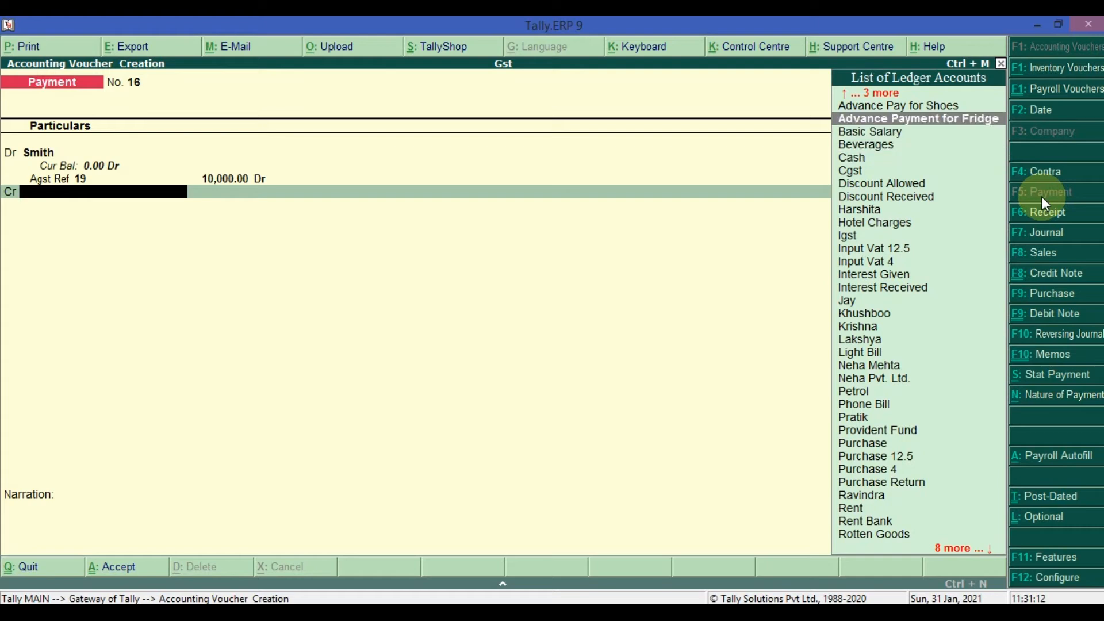
key(Down)
key(Down)
key(Down)
key(Down)
key(Down)
key(Down)
key(Down)
key(Down)
key(Down)
key(Down)
key(Down)
key(Down)
key(Down)
key(Down)
key(Down)
key(Down)
key(Down)
key(Down)
key(Down)
key(Down)
key(Down)
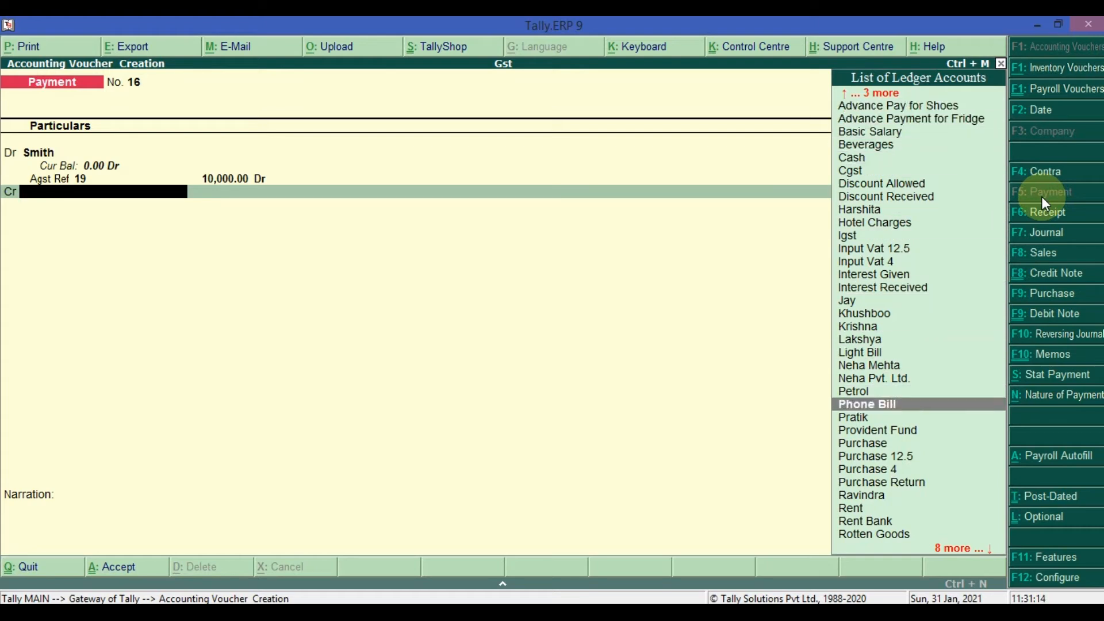
key(Up)
key(Up)
key(Up)
key(Up)
key(Up)
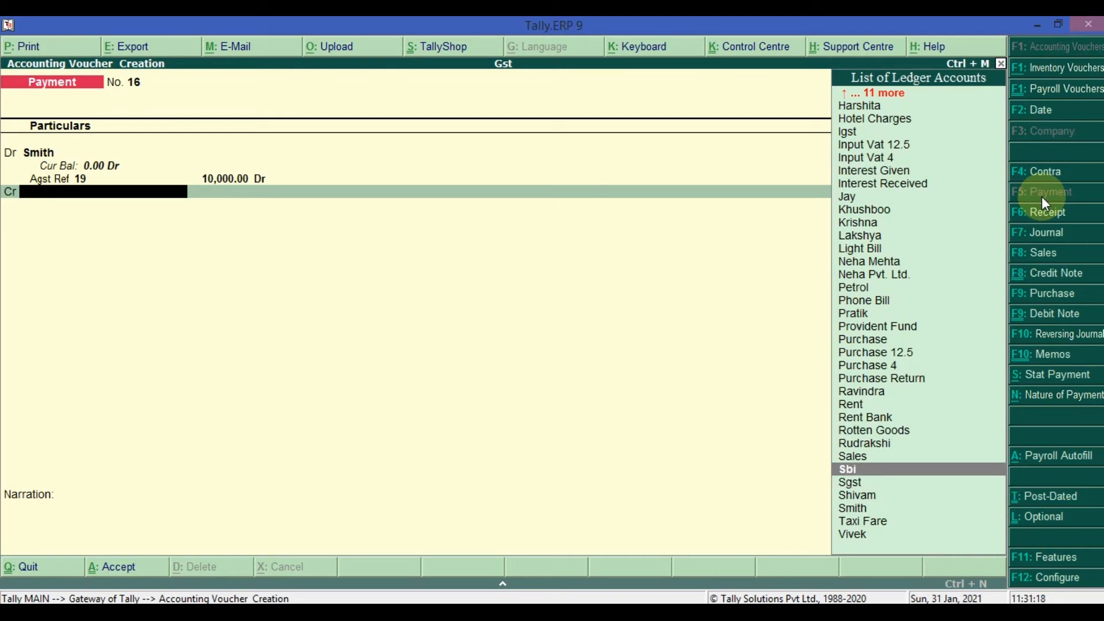
key(Up)
key(Up)
key(Up)
key(Up)
key(Up)
key(Up)
key(Up)
key(Up)
key(Up)
key(Up)
key(Up)
key(Up)
key(Up)
key(Up)
key(Up)
key(Up)
key(Up)
key(Up)
key(Up)
key(Up)
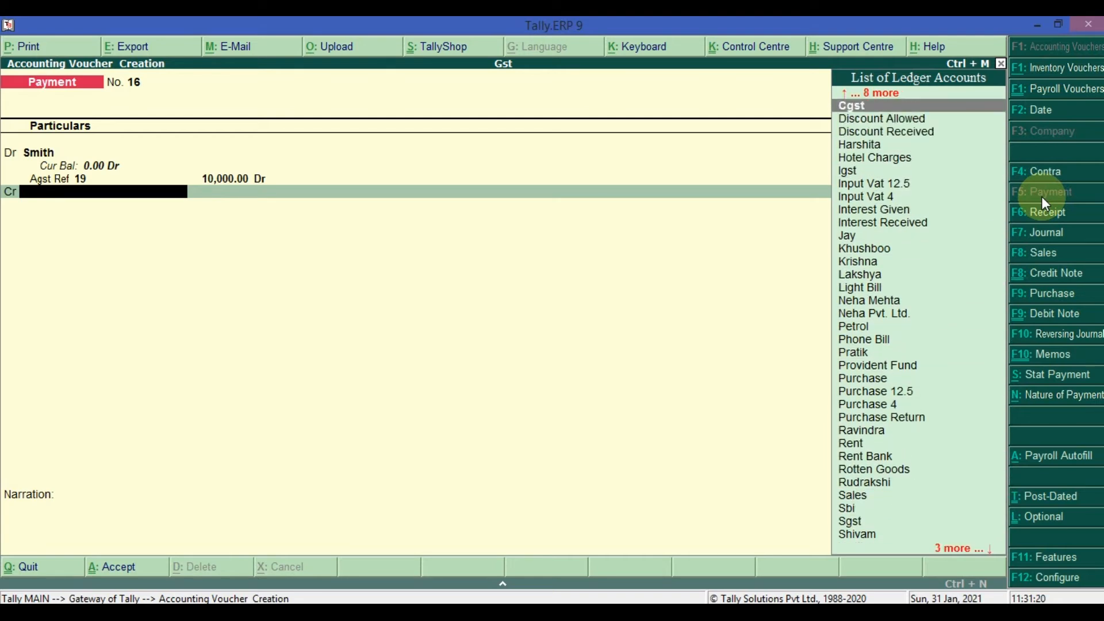
key(Down)
key(Down)
key(Down)
key(Down)
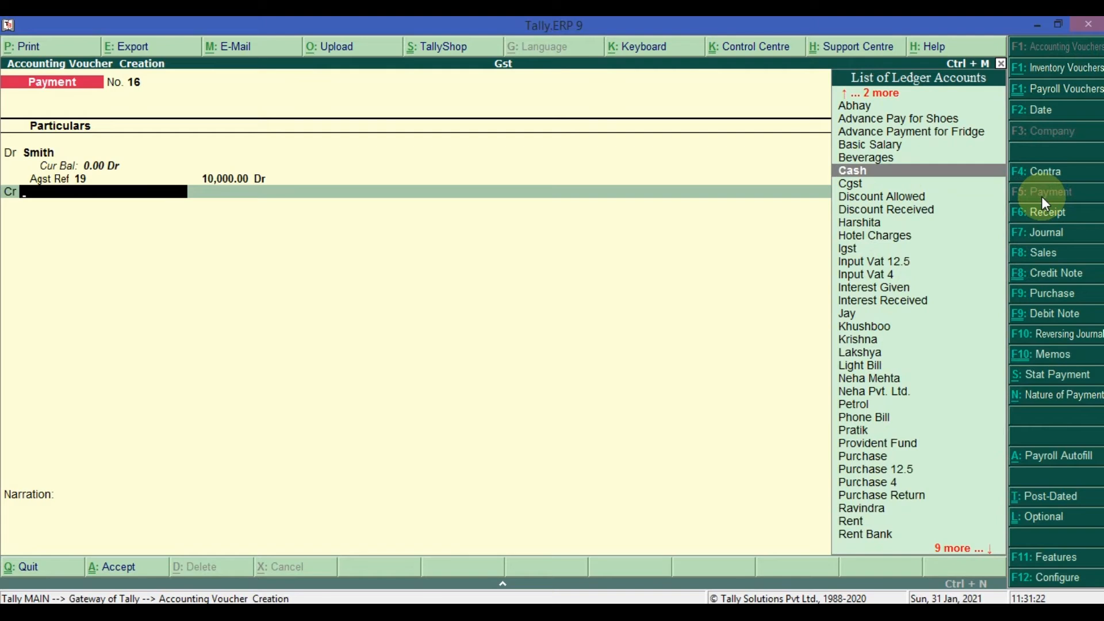
key(Return)
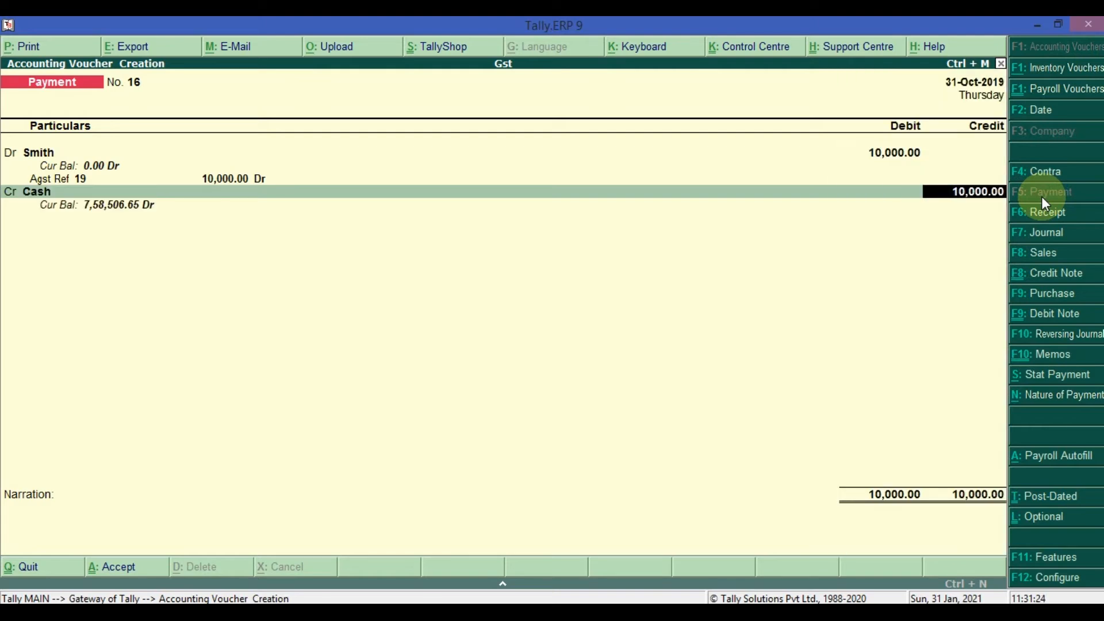
- Keep the 10,000.00 cash credit, leave the narration blank and save the payment voucher
key(Return)
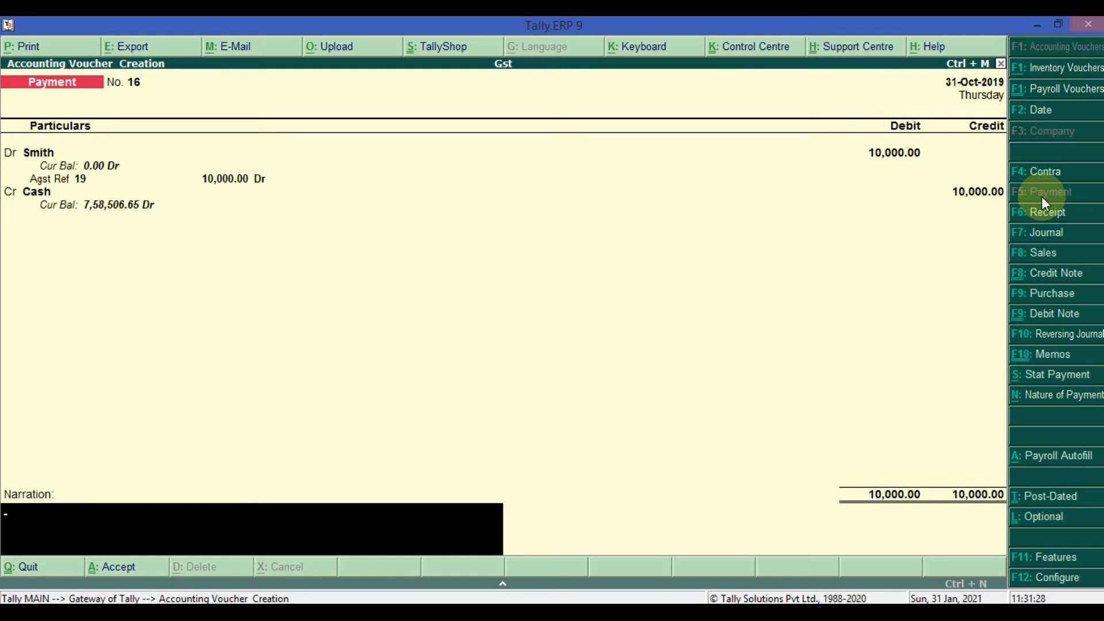
key(Return)
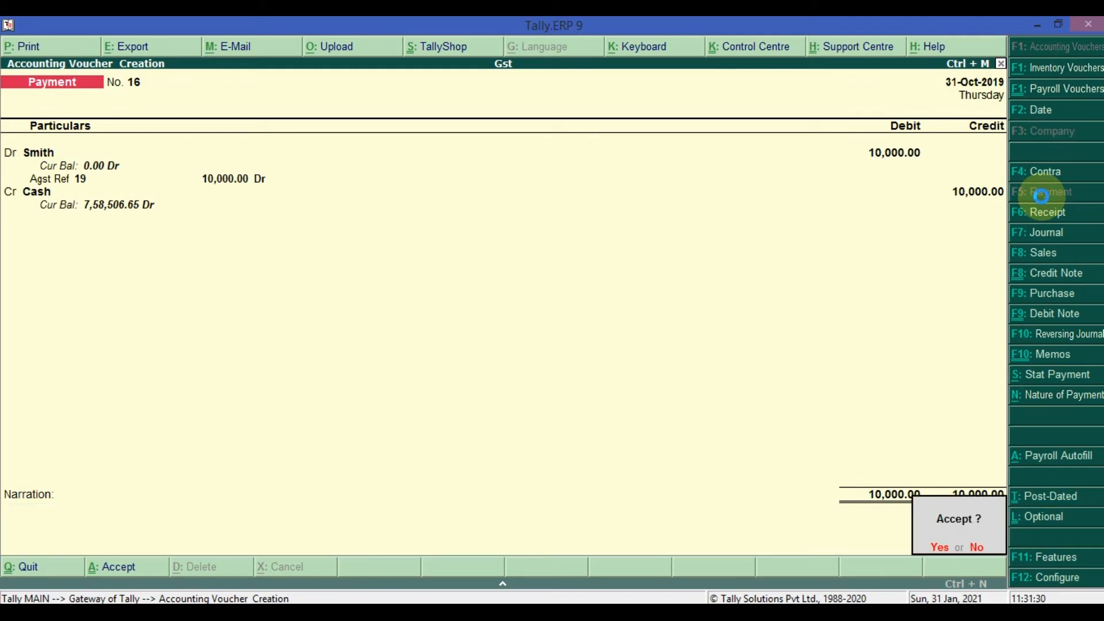
key(y)
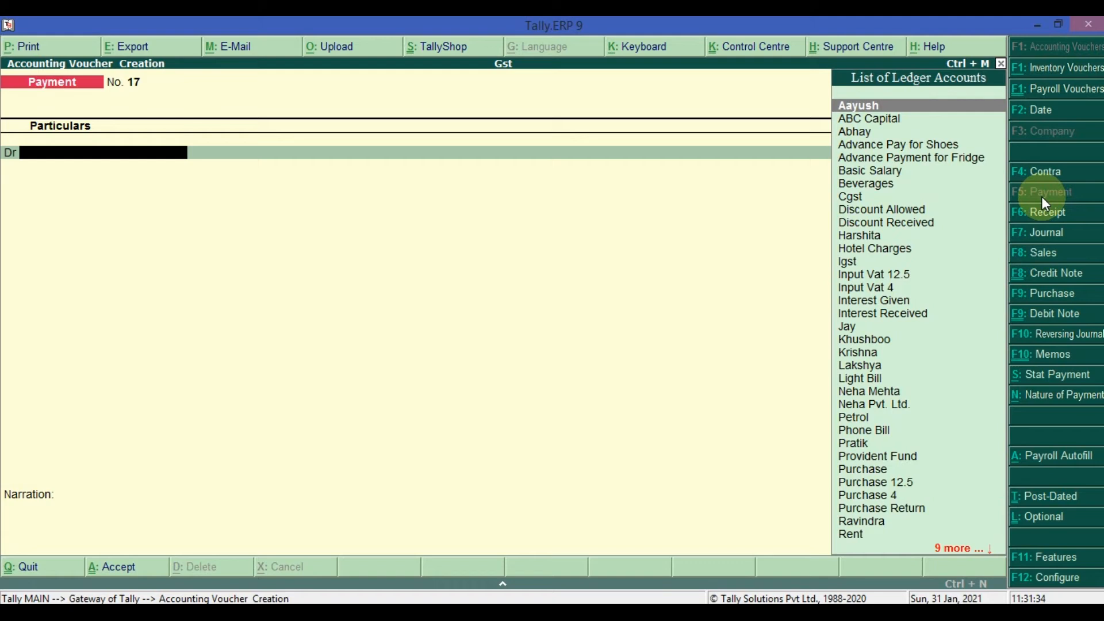
- Check the supplier's current balance by selecting its ledger in a new payment voucher, and abandon that entry
text(Smith)
key(Return)
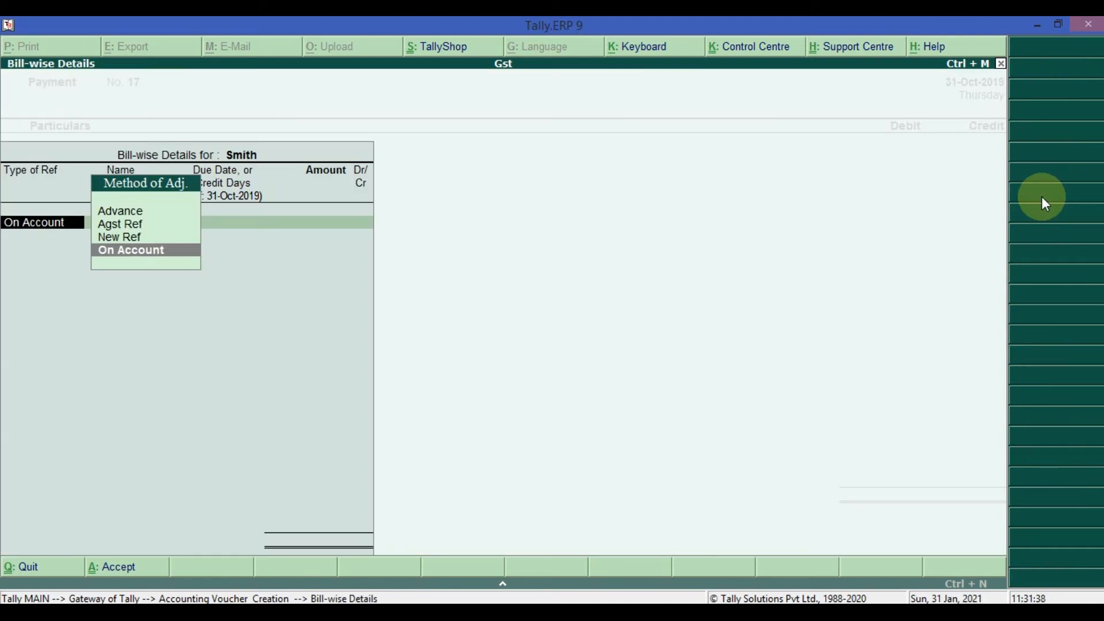
key(Return)
key(Escape)
key(Escape)
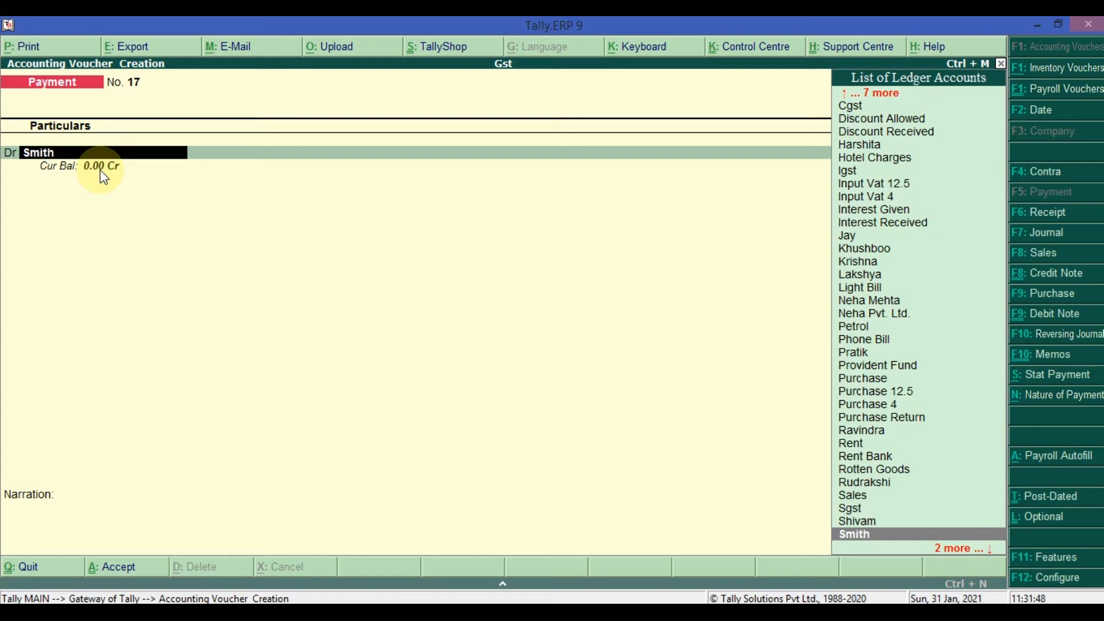
key(Escape)
key(Escape)
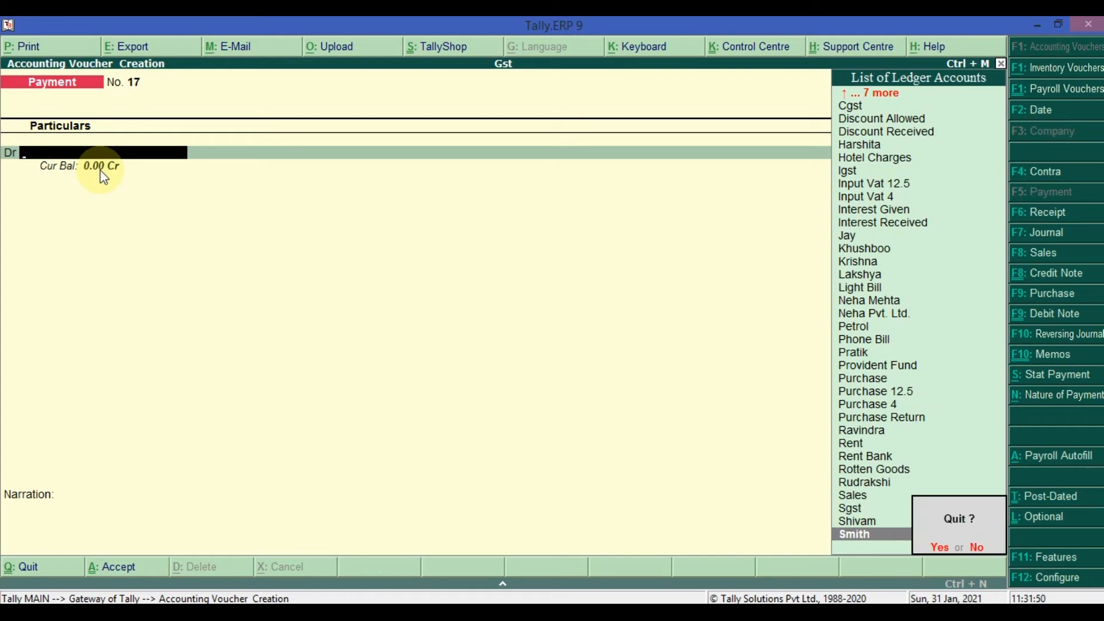
key(y)
key(Return)
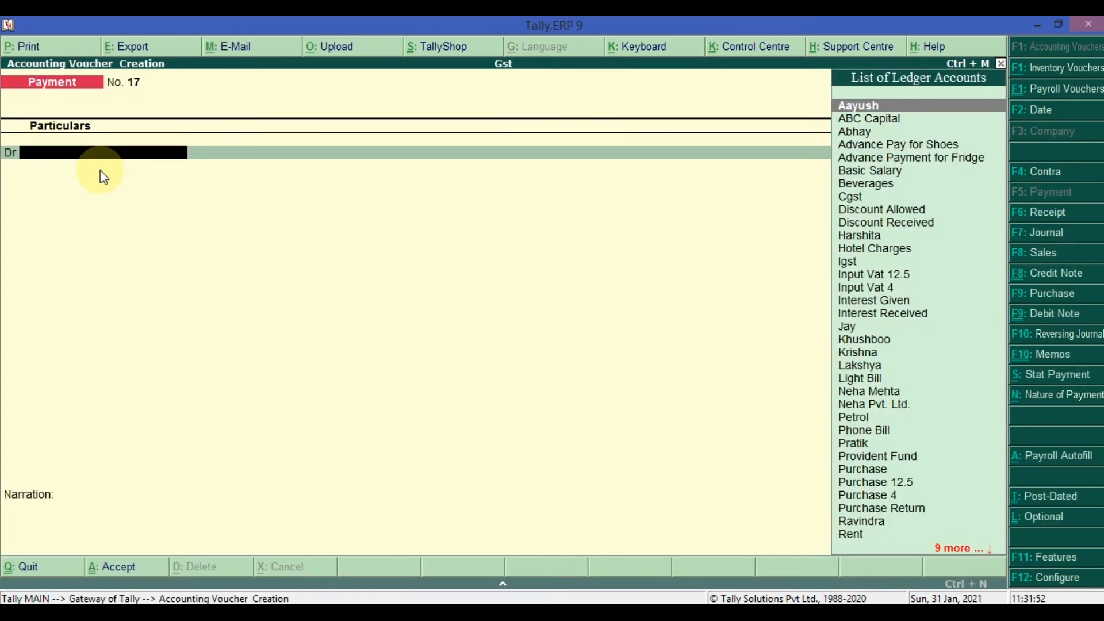
- Go back to sales voucher 7, alter the customer's ledger from within it to maintain balances bill-by-bill, and save the ledger
key(Page_Up)
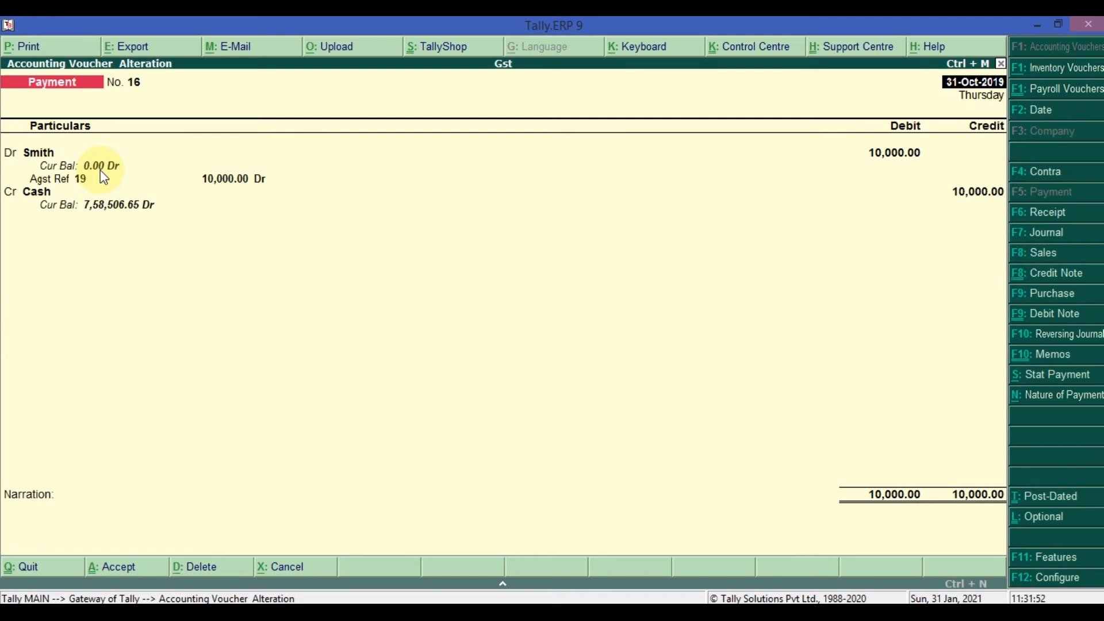
click(188, 153)
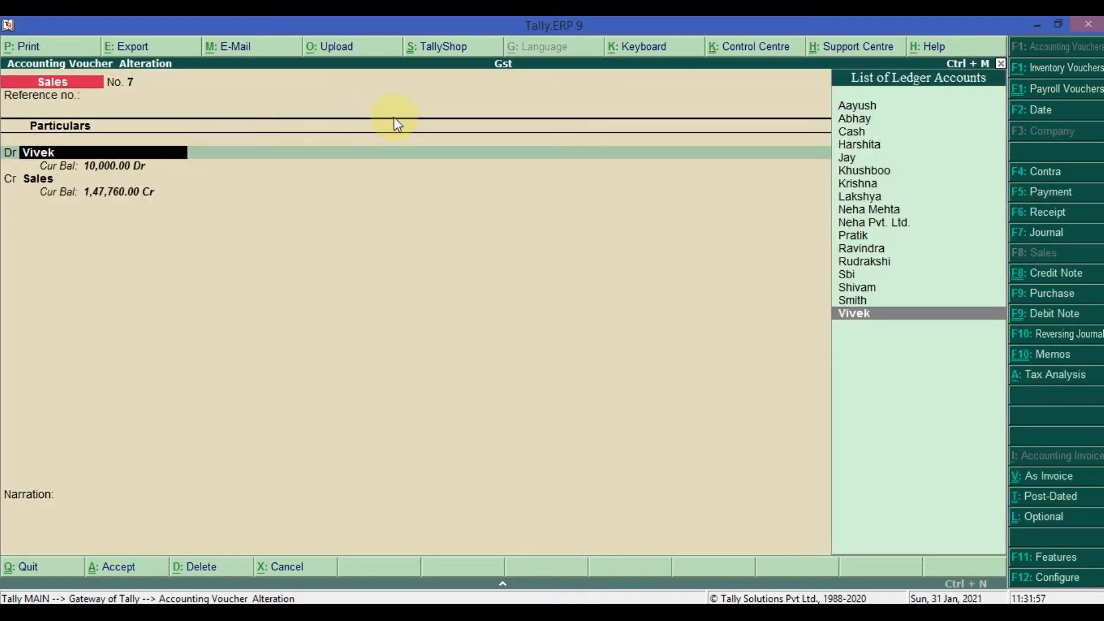
key(ctrl+Return)
key(Return)
key(Return)
key(Return)
key(Return)
text(y)
key(Return)
key(Return)
key(Return)
key(Return)
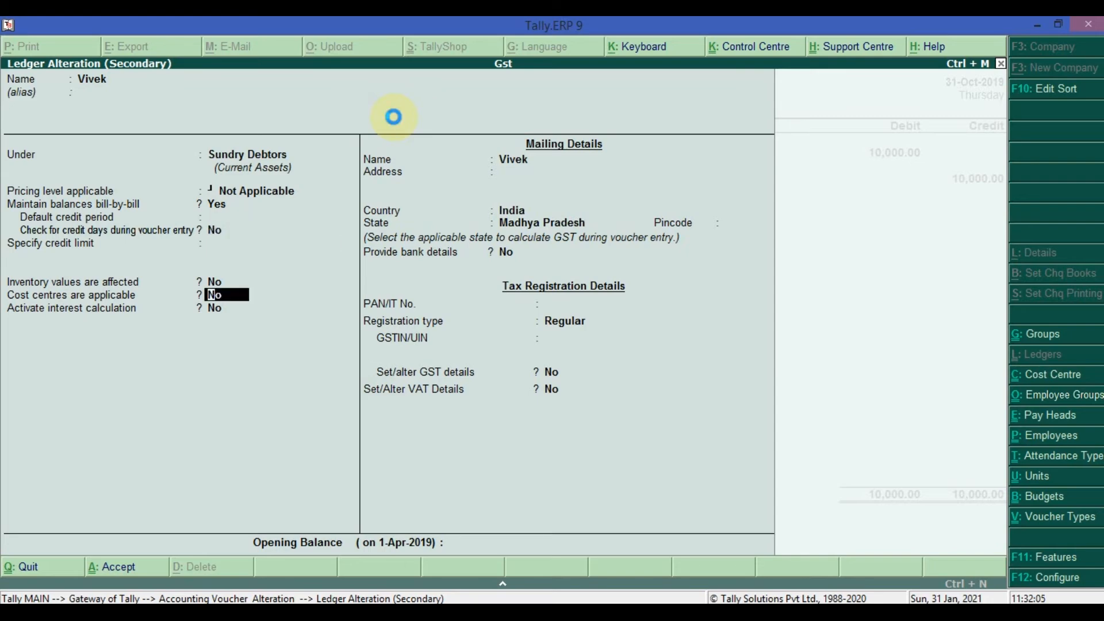
key(ctrl+a)
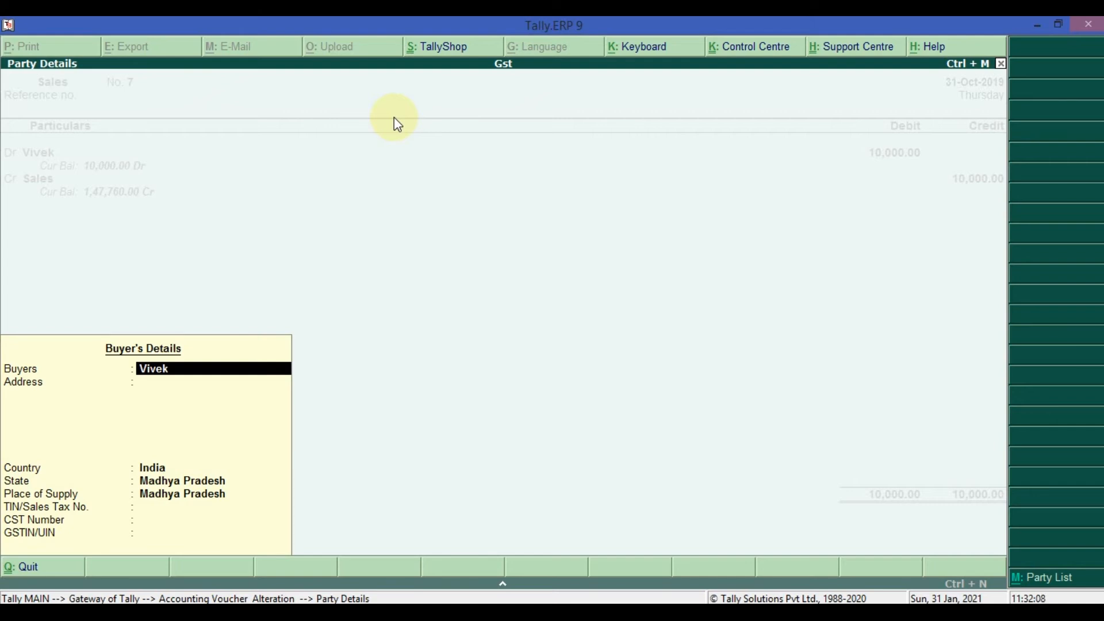
- Accept the buyer's details and allocate the customer's 10,000.00 debit to a New Ref bill named 7 without a due date
key(ctrl+a)
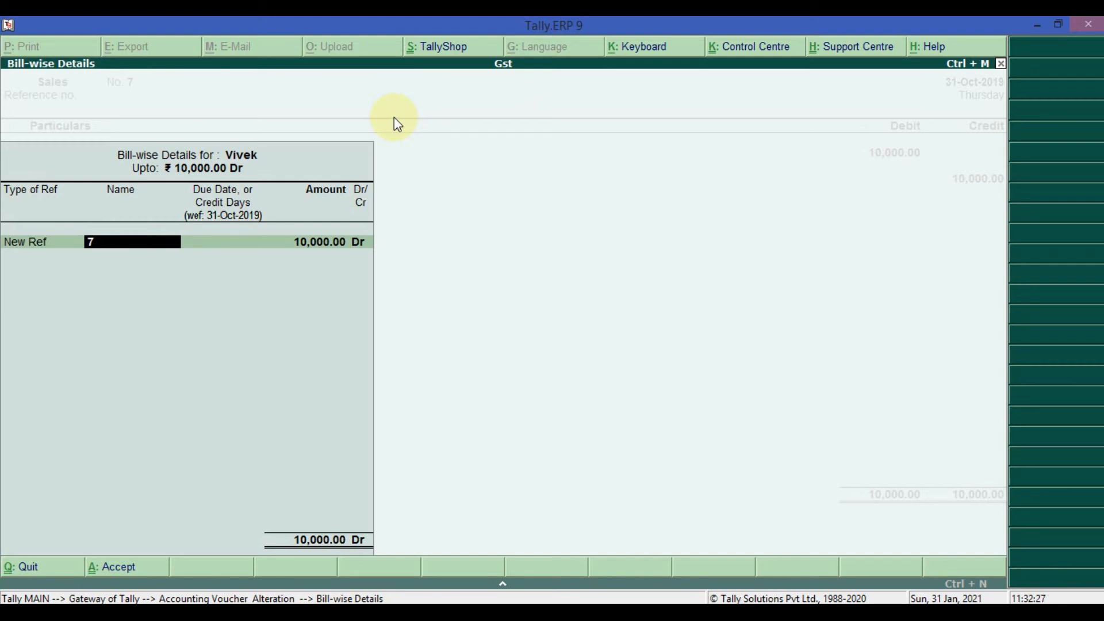
key(Return)
key(Return)
key(Return)
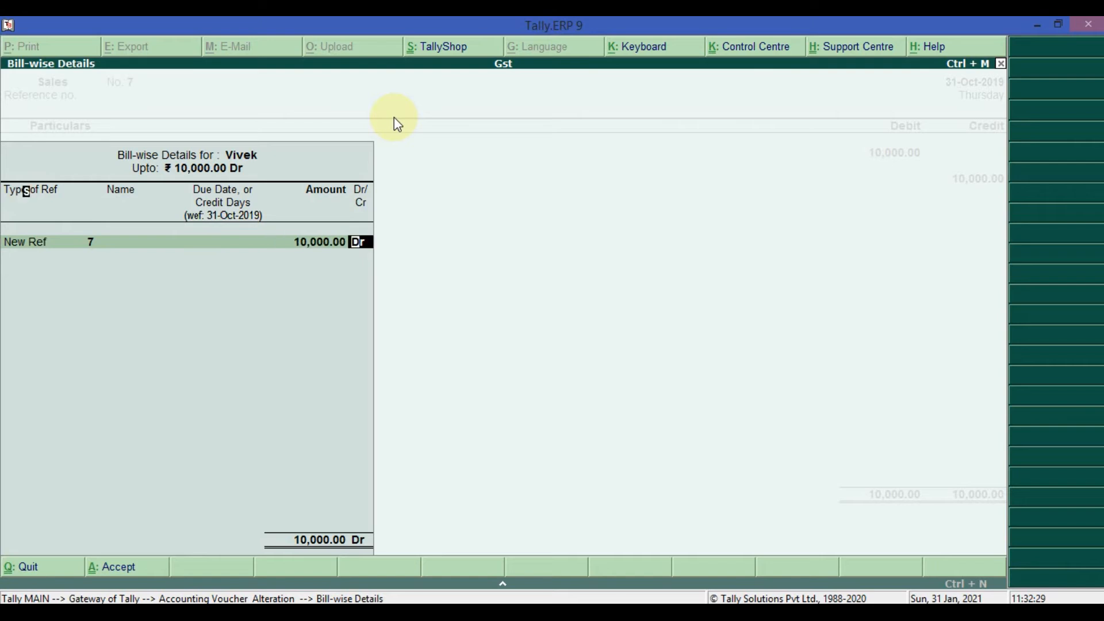
key(Return)
- Keep the Sales ledger and its 10,000.00 credit, leave the inventory allocations and narration blank, and save the altered sales voucher
key(Return)
key(Return)
key(Return)
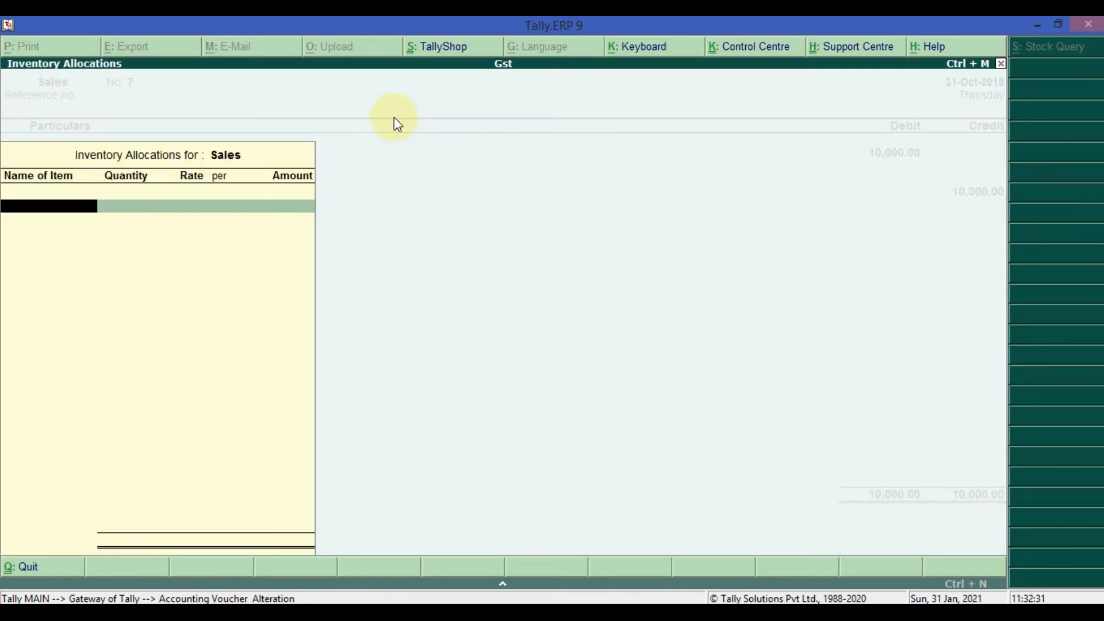
key(Return)
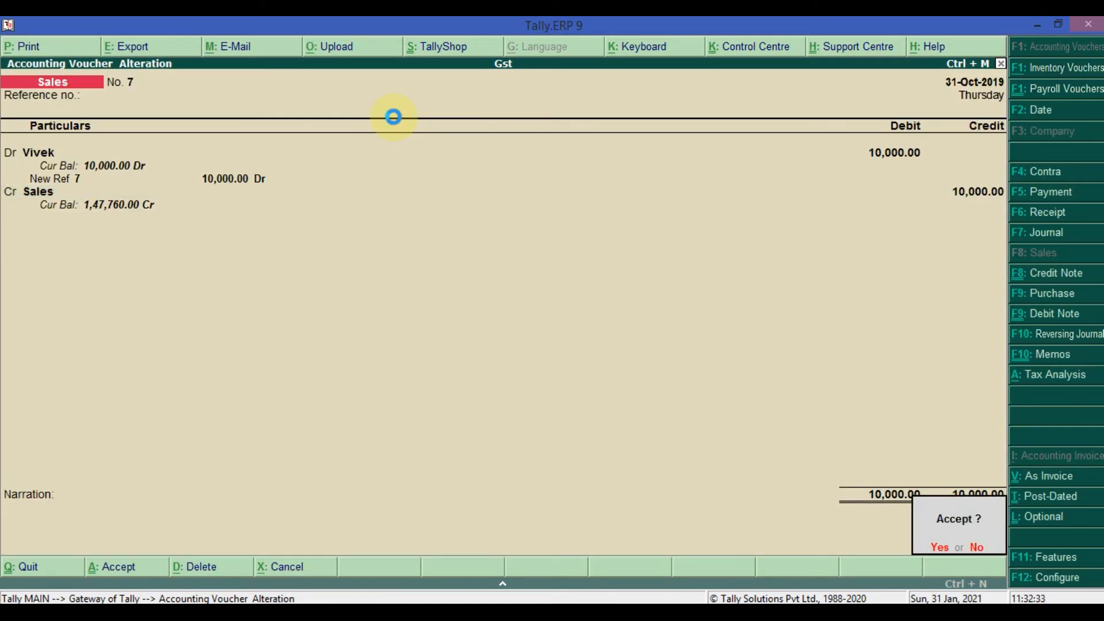
key(Return)
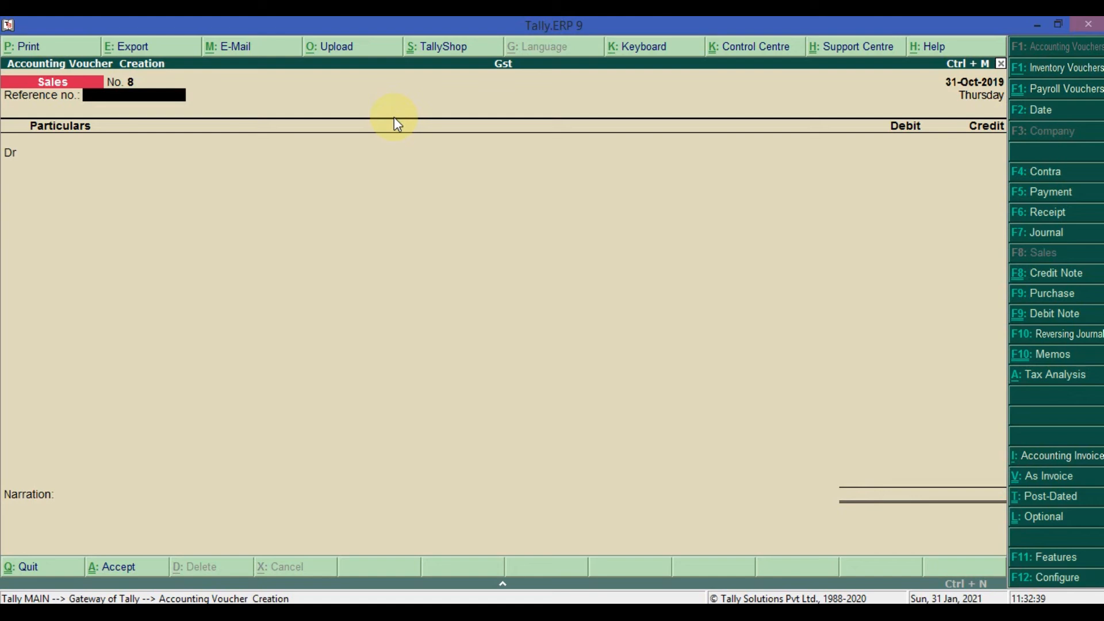
- Start a receipt voucher crediting the customer 10,000.00 and allocate the full amount as Agst Ref to pending bill 7
click(1070, 218)
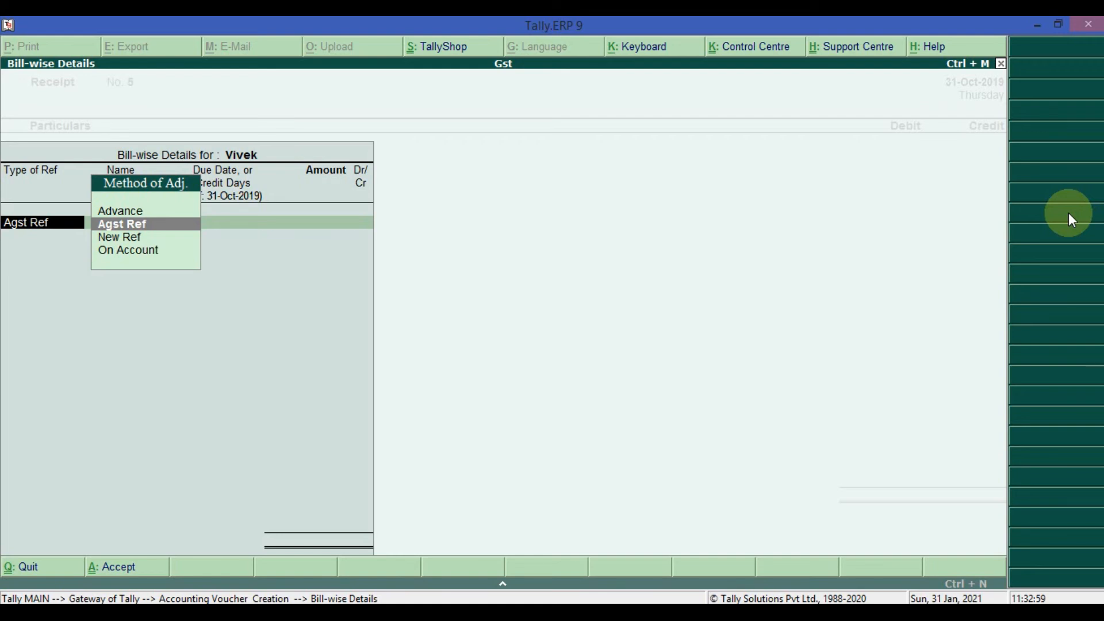
key(Down)
key(Up)
key(Return)
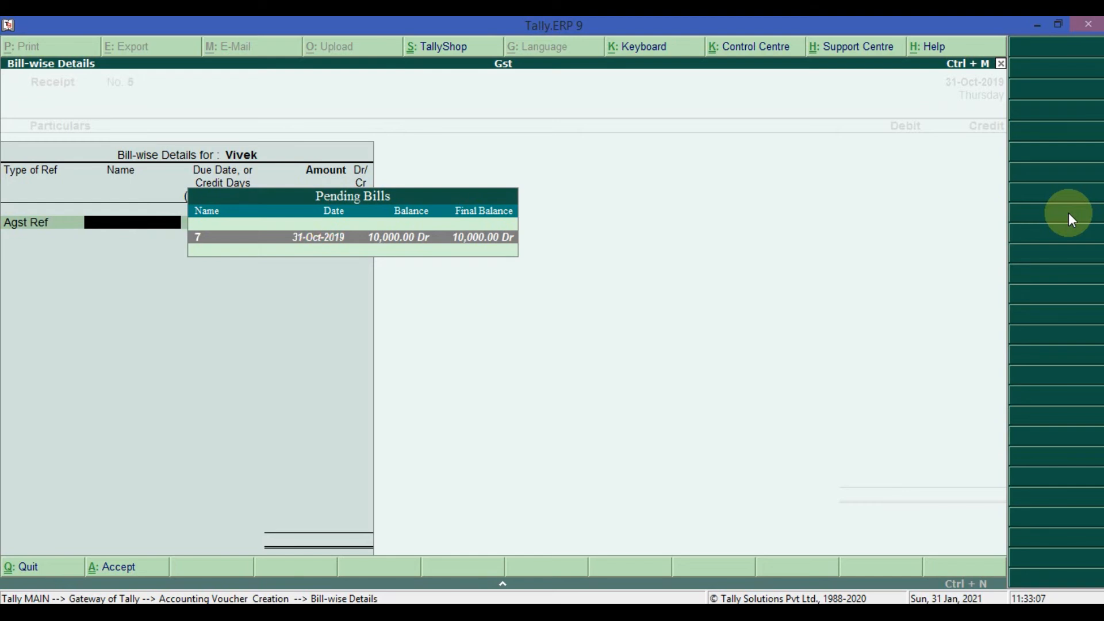
key(Return)
key(Return)
key(Return)
key(Return)
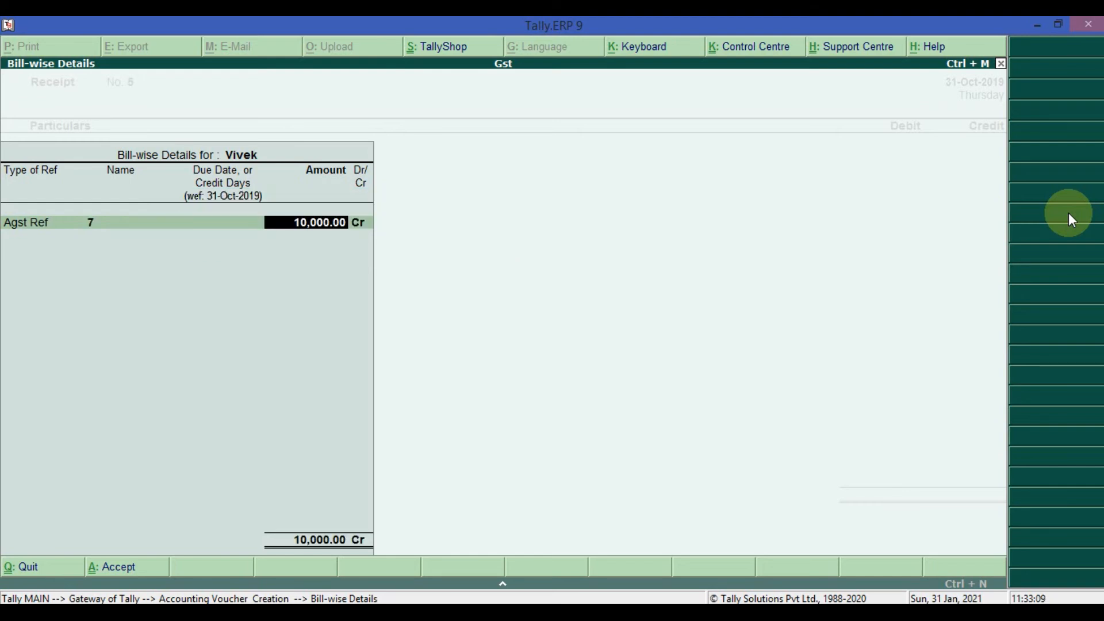
key(Return)
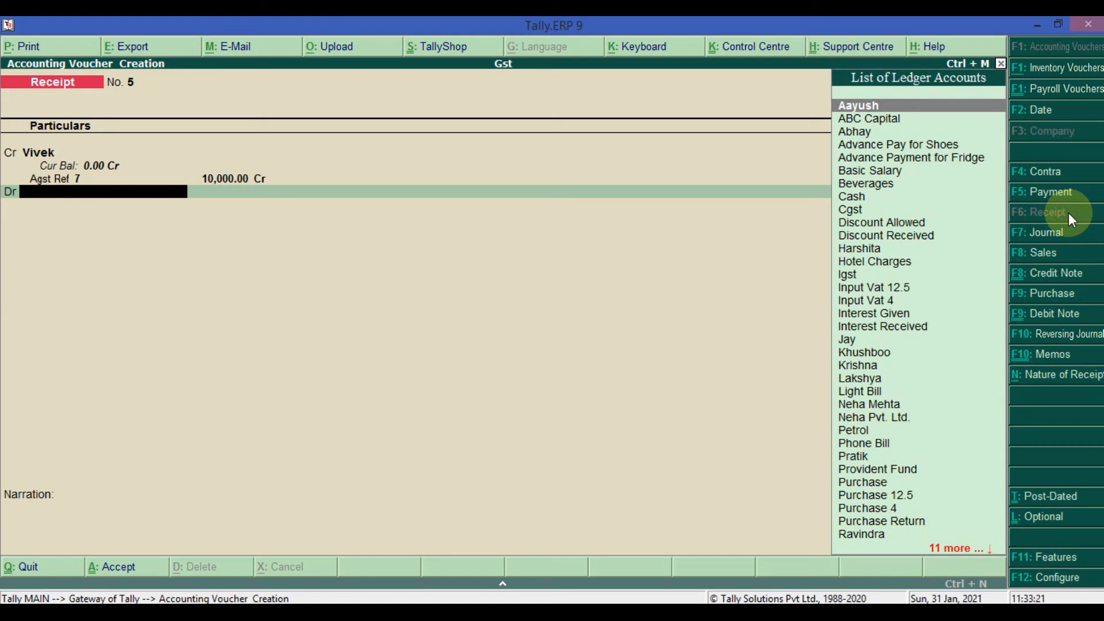
- Debit the Sbi bank ledger with 10,000.00 in the receipt voucher
key(Down)
key(Down)
key(Down)
key(Down)
key(Down)
key(Down)
key(Down)
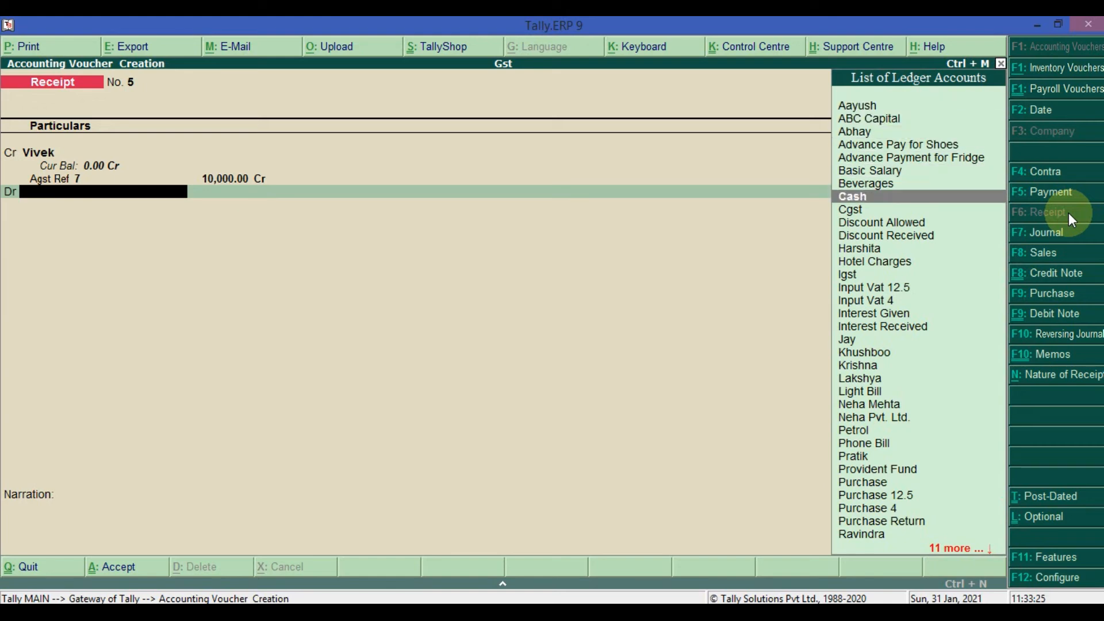
key(Down)
key(Down)
key(Down)
key(Down)
key(Down)
key(Down)
key(Down)
key(Down)
key(Down)
key(Down)
key(Down)
key(Down)
key(Down)
key(Down)
key(Down)
key(Down)
key(Down)
key(Down)
key(Down)
key(Down)
key(Down)
key(Down)
key(Down)
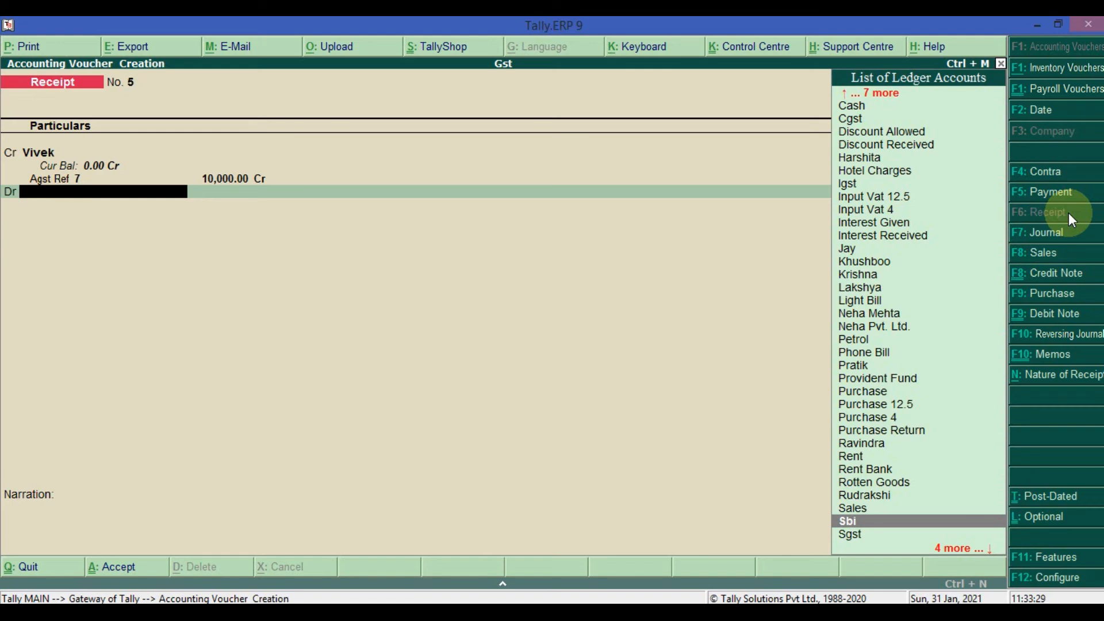
key(Return)
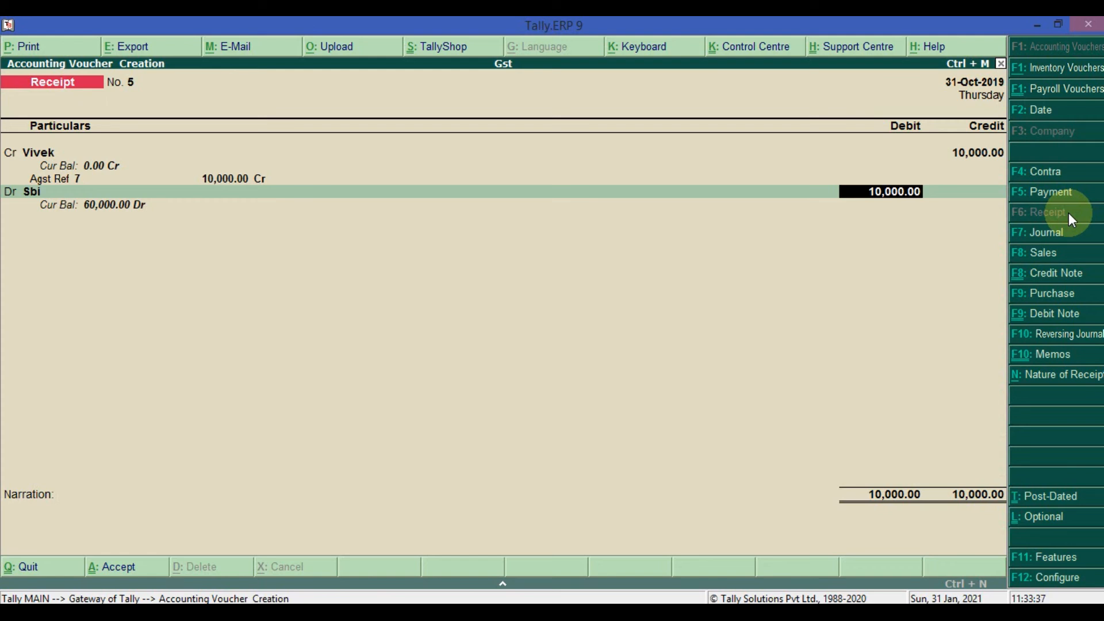
key(Return)
- Allocate the 10,000.00 as Cheque/DD dated 31-Oct-2019 with instrument number, bank and narration left blank, and save the receipt voucher
key(Return)
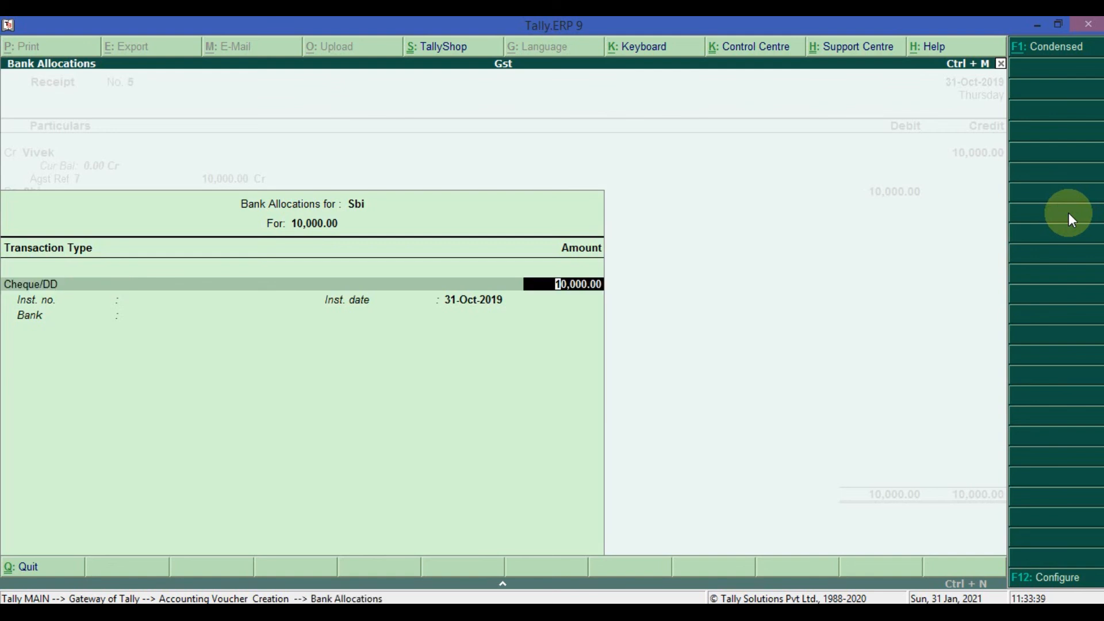
key(Return)
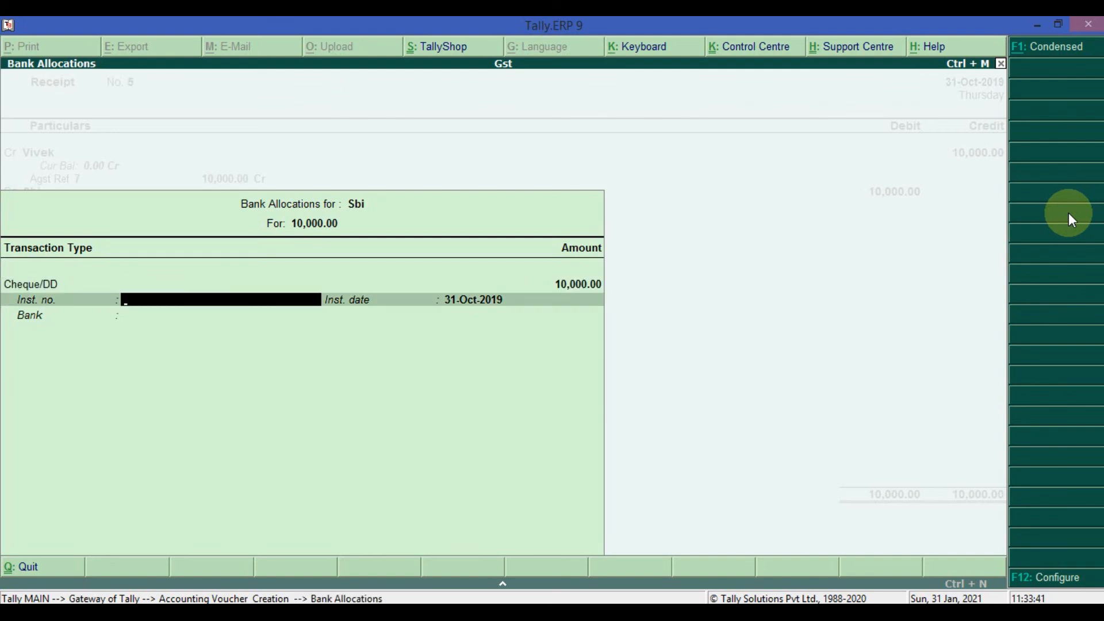
key(Return)
key(Return)
key(Return)
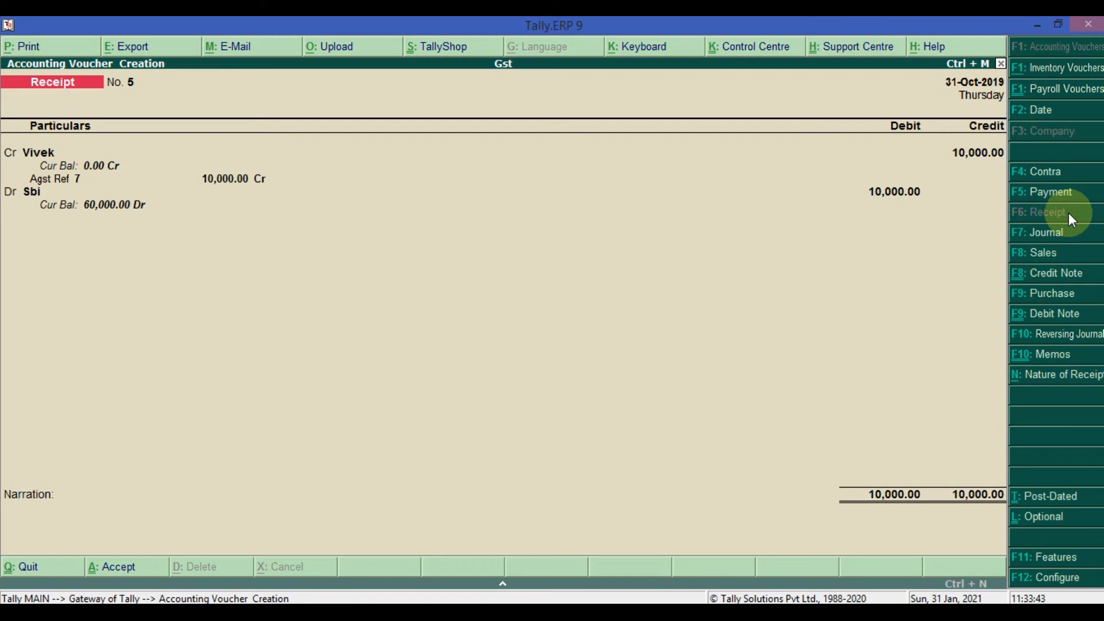
key(Return)
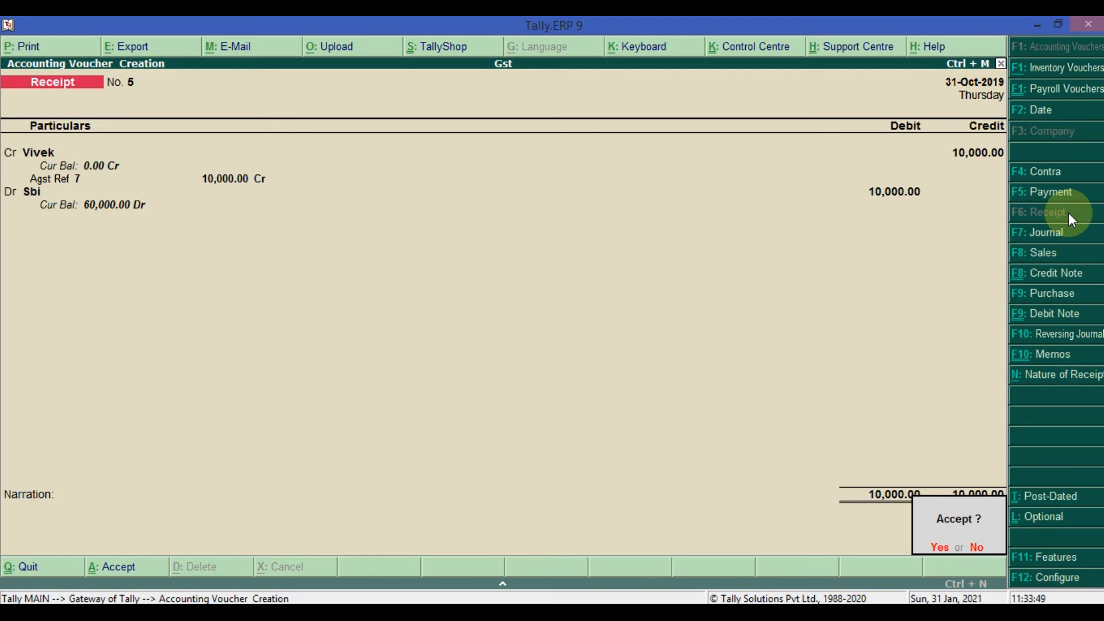
key(Return)
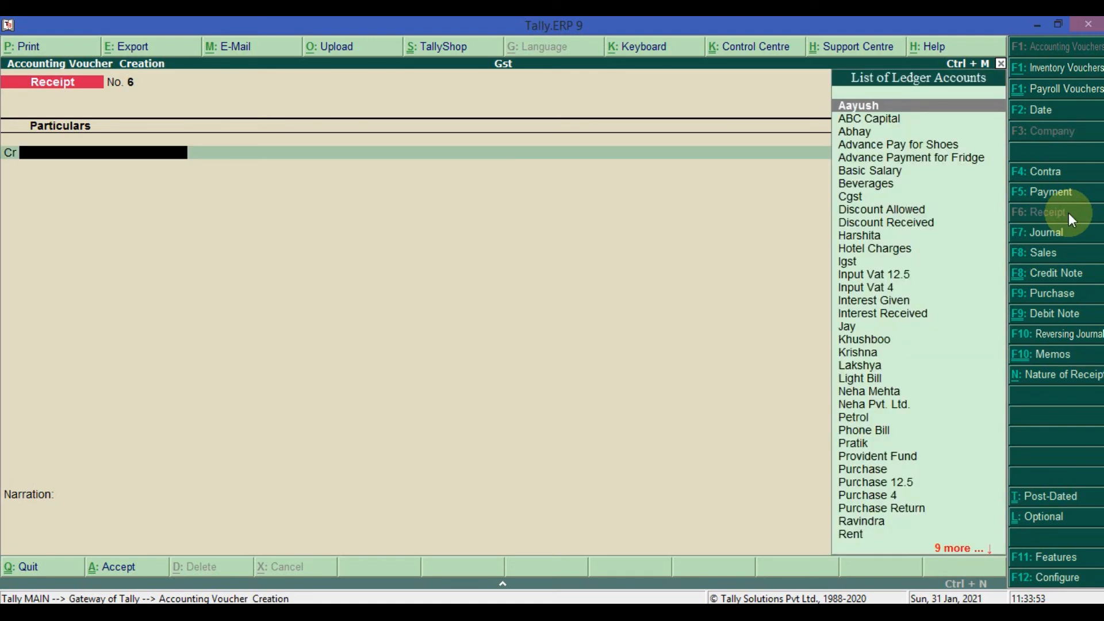